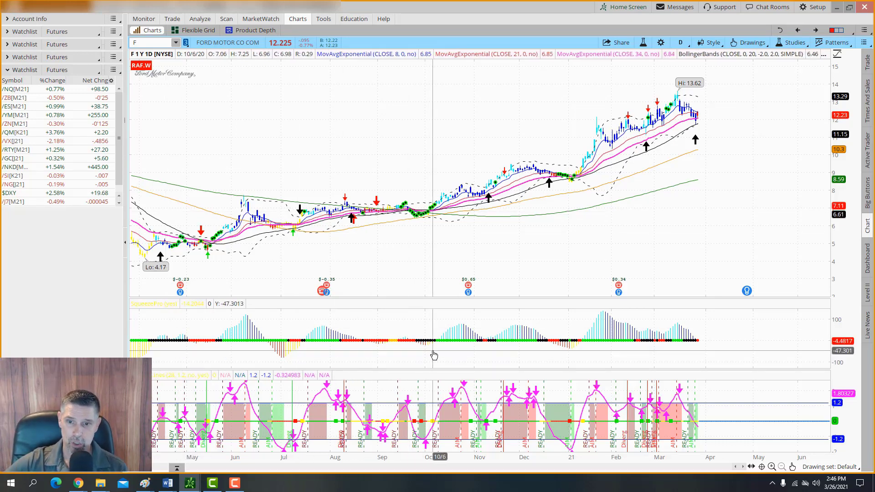
- Remove every price study from the Ford chart, including the moving averages, BollingerBands, squeeze signals and RAF studies
left_click(789, 43)
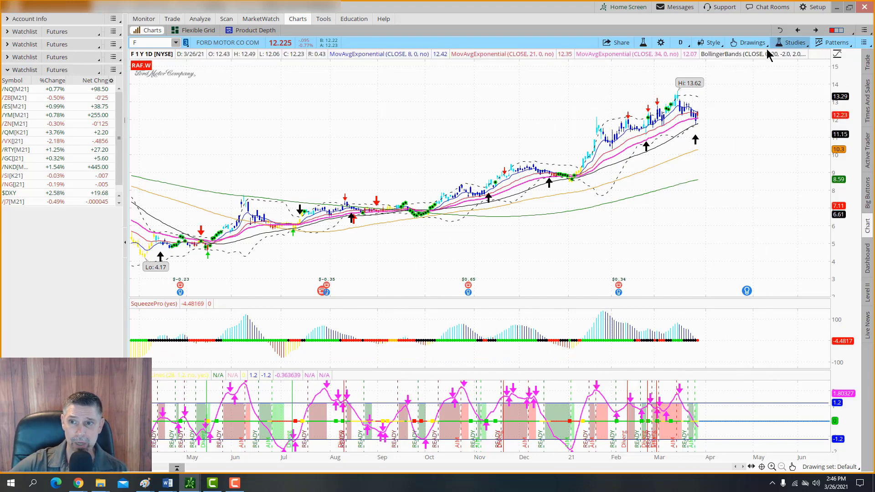
left_click(760, 91)
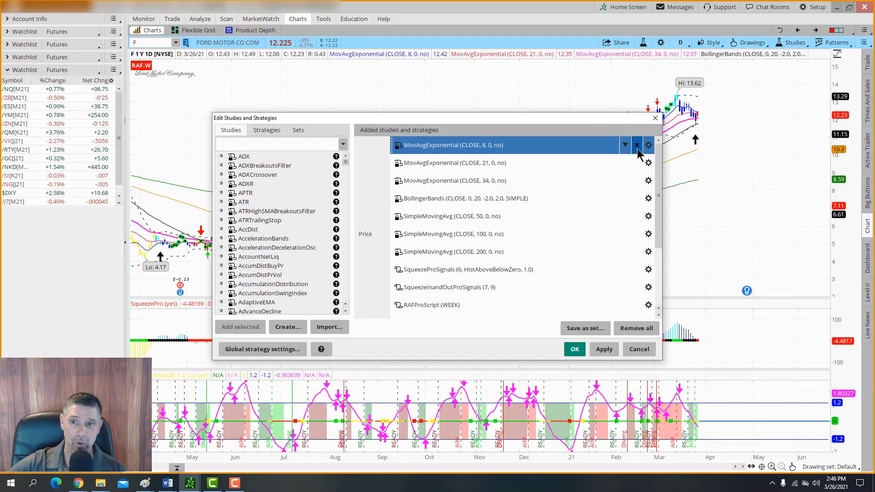
left_click(641, 147)
left_click(641, 147)
left_click(640, 147)
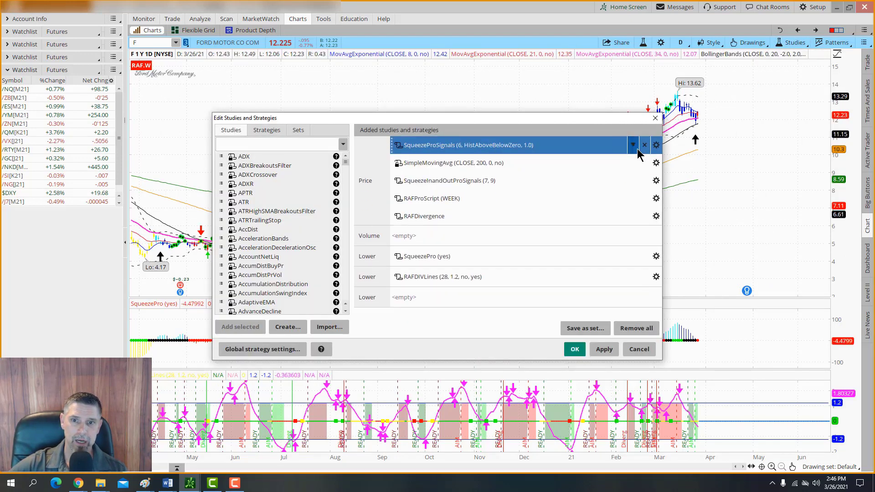
left_click(641, 147)
left_click(643, 145)
left_click(643, 145)
left_click(643, 145)
left_click(643, 145)
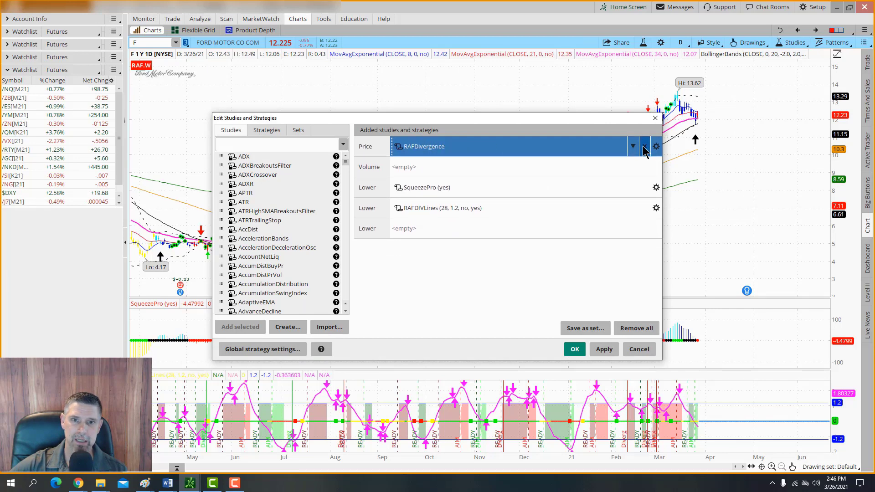
left_click(643, 146)
- Remove the lower studies SqueezePro and RAFDIVLines and apply the emptied study list to the chart
left_click(644, 189)
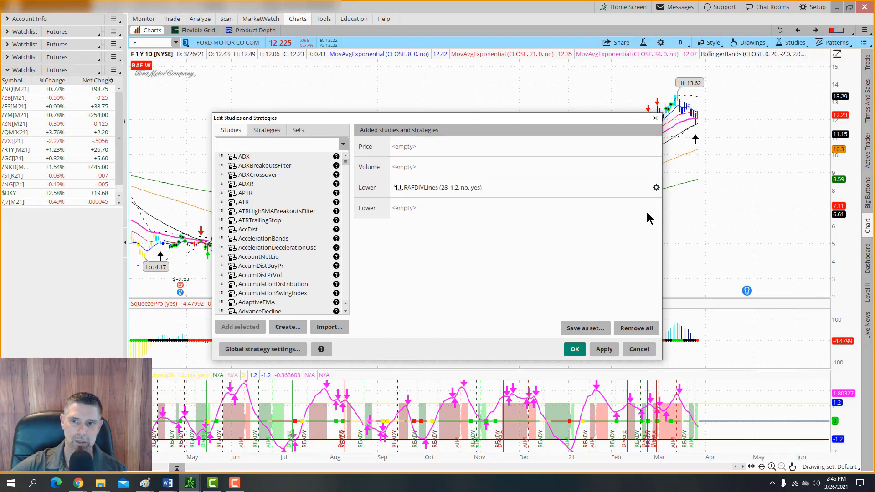
left_click(644, 188)
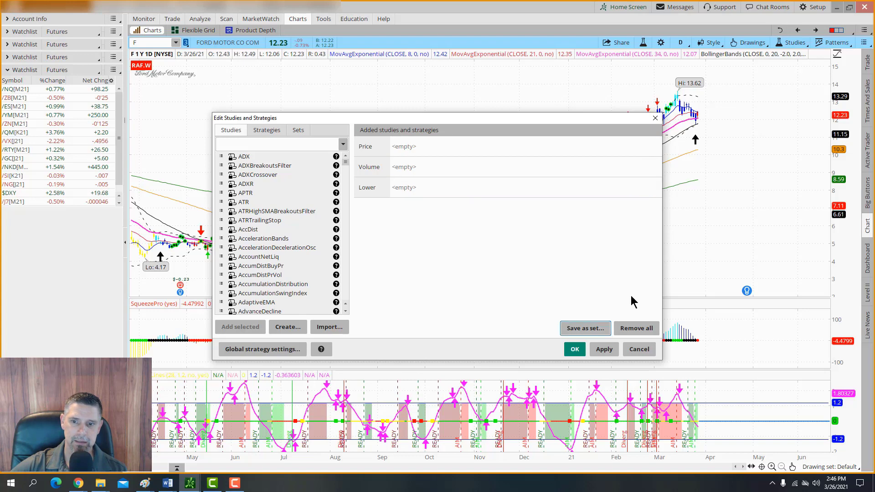
left_click(604, 349)
left_click(575, 349)
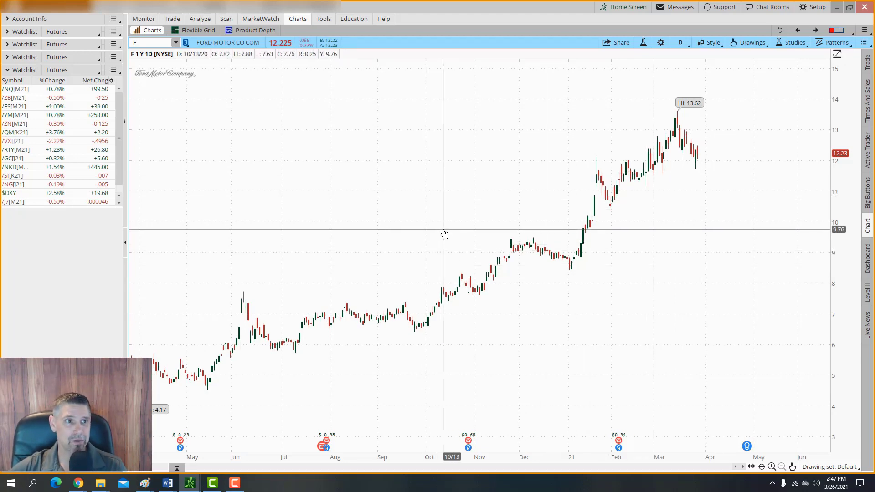
- Search the chart studies for "exp" and add MovAvgExponential three times to the price section
left_click(794, 43)
left_click(762, 91)
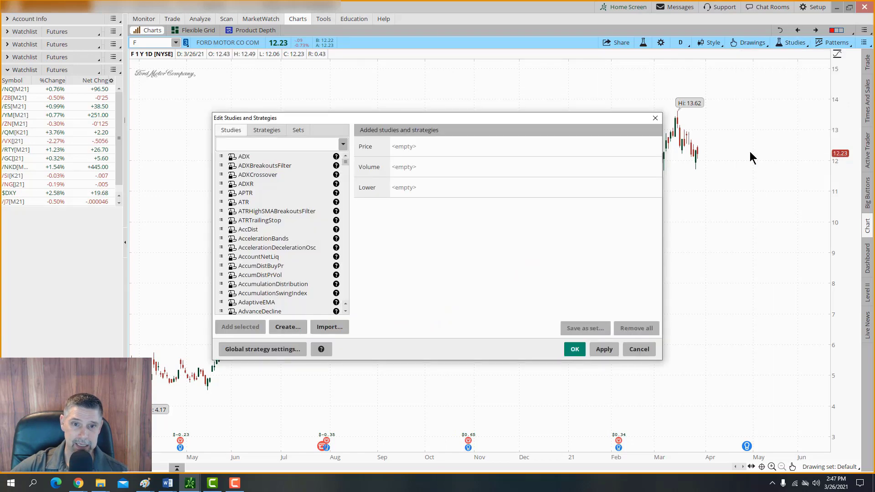
left_click(288, 143)
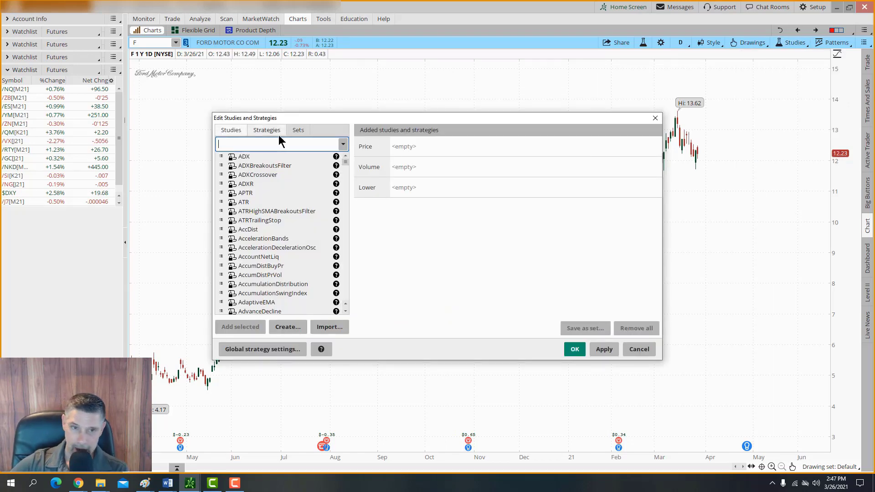
type("exp")
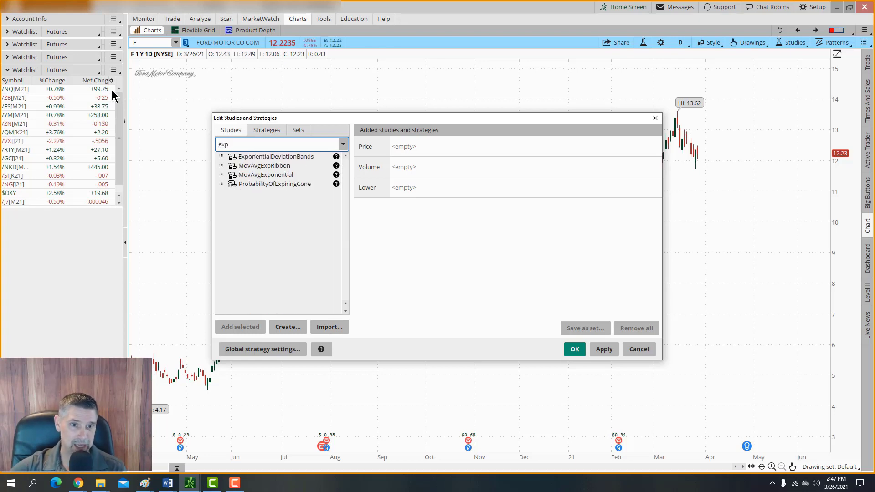
double_click(266, 175)
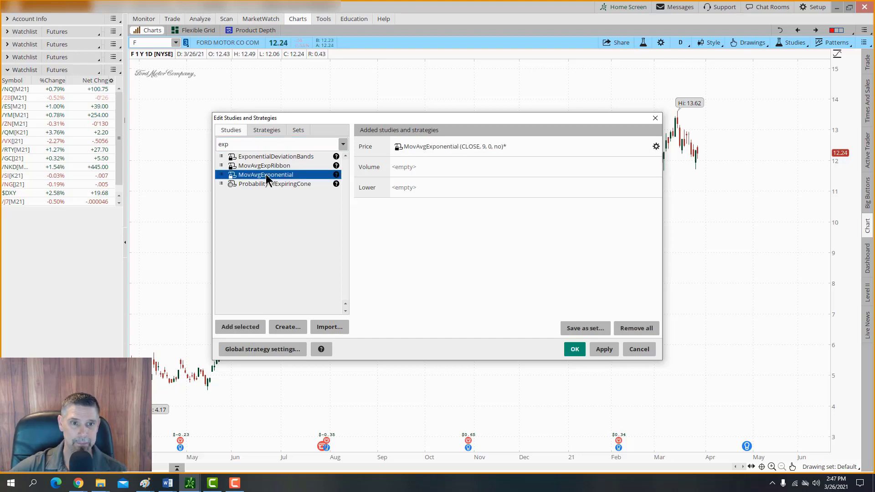
double_click(268, 178)
double_click(267, 179)
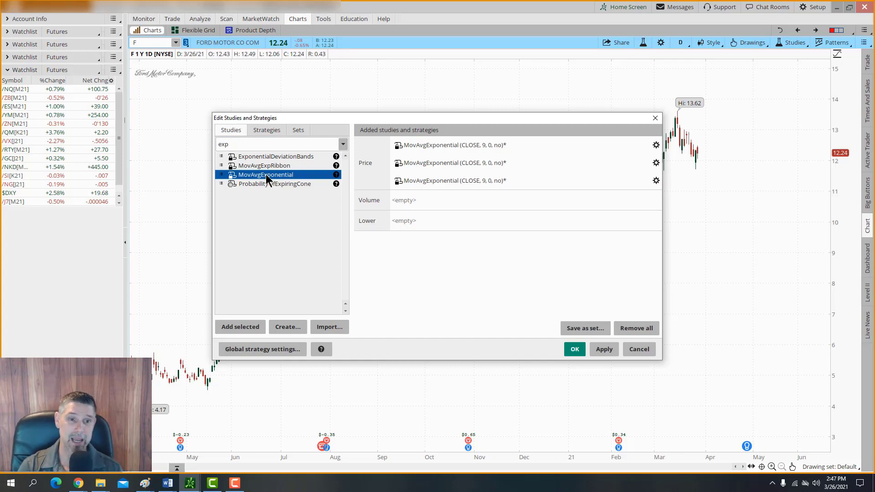
- Customize the first MovAvgExponential with length 8, a blue AvgExp plot and line width 2
left_click(656, 145)
left_click(466, 162)
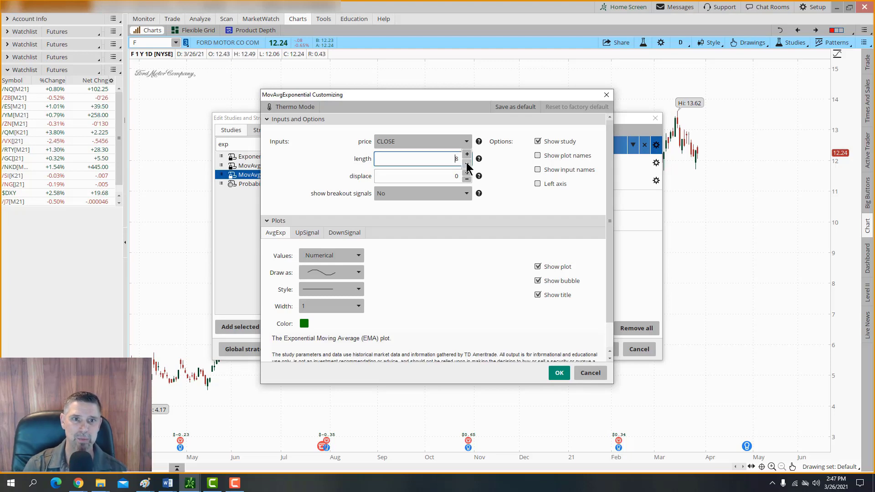
left_click(304, 323)
left_click(309, 352)
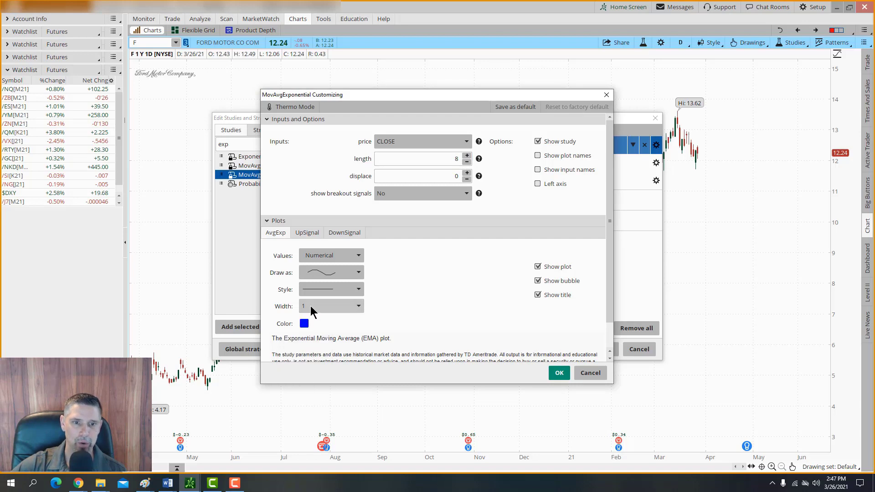
left_click(312, 304)
left_click(315, 337)
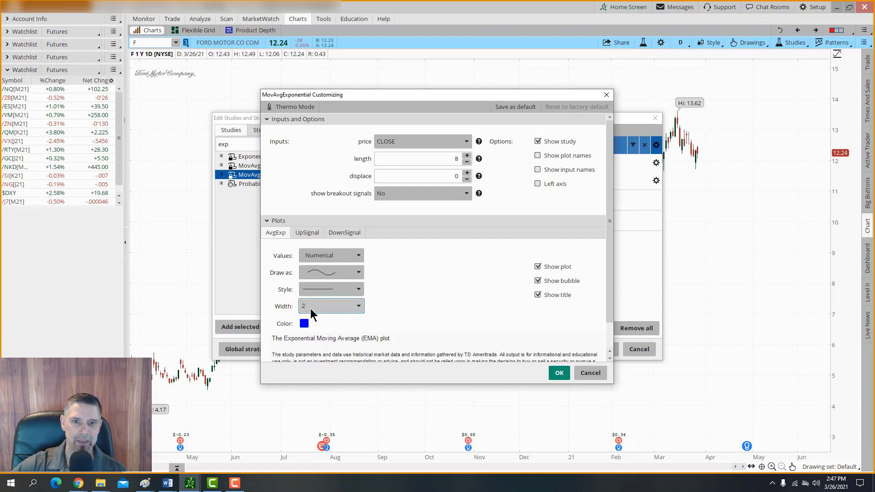
left_click(559, 372)
- Customize the second MovAvgExponential with length 21 and a red AvgExp plot
mouse_move(439, 165)
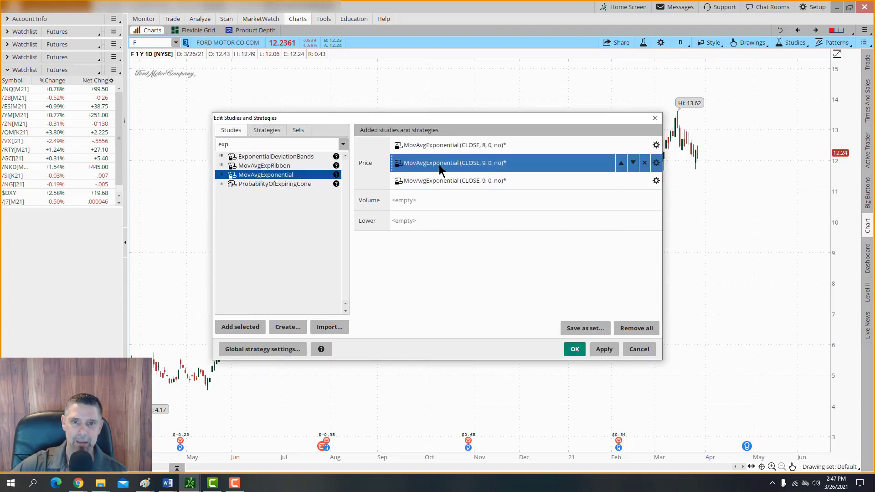
left_click(656, 164)
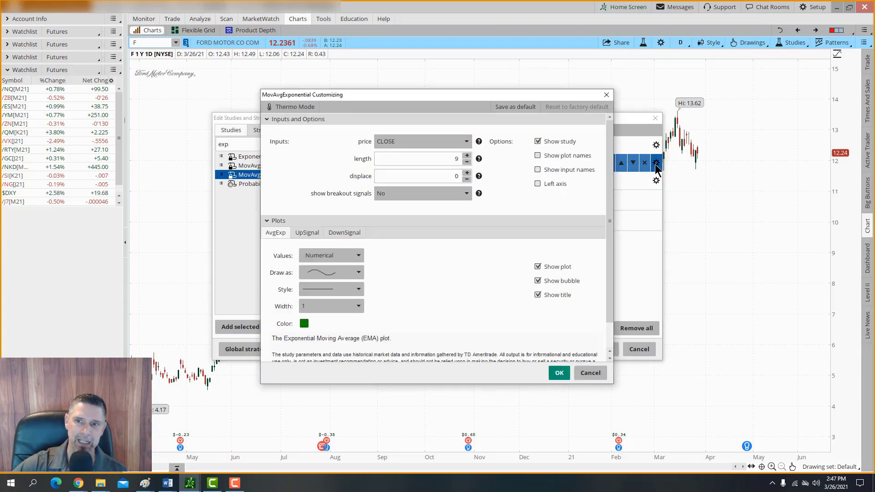
left_click(467, 155)
left_click(467, 155)
left_click(467, 156)
left_click(466, 155)
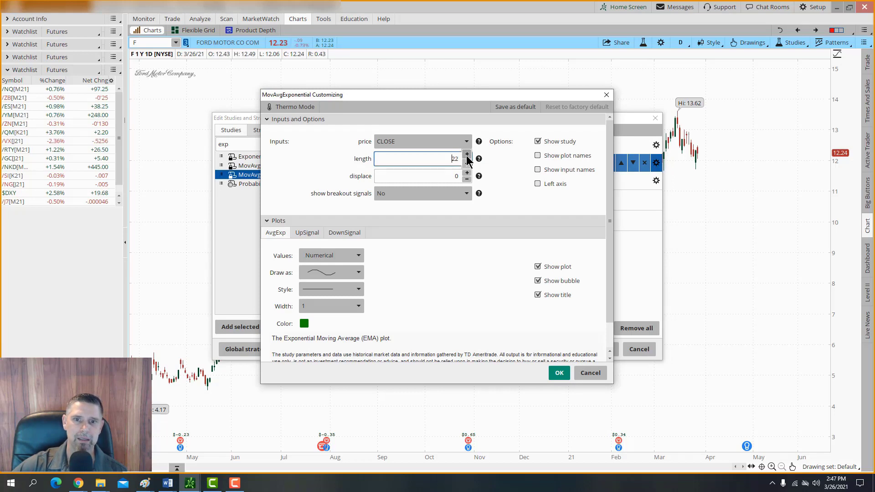
left_click(467, 163)
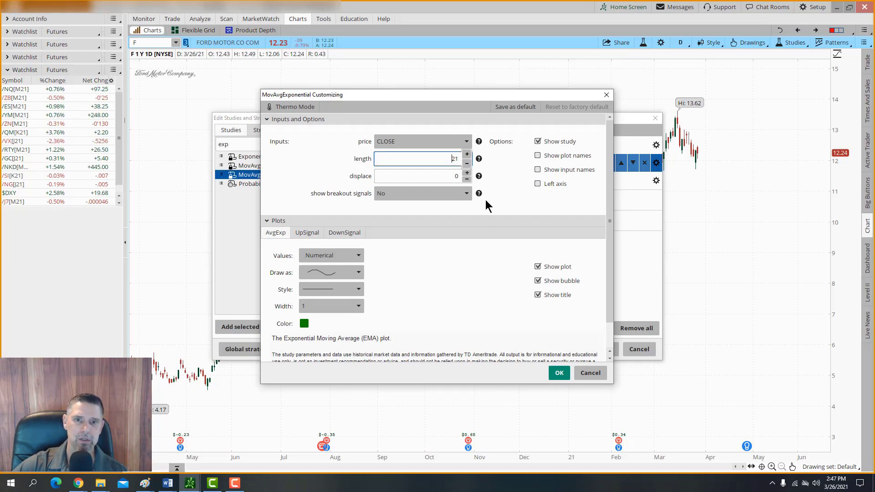
left_click(304, 324)
left_click(299, 375)
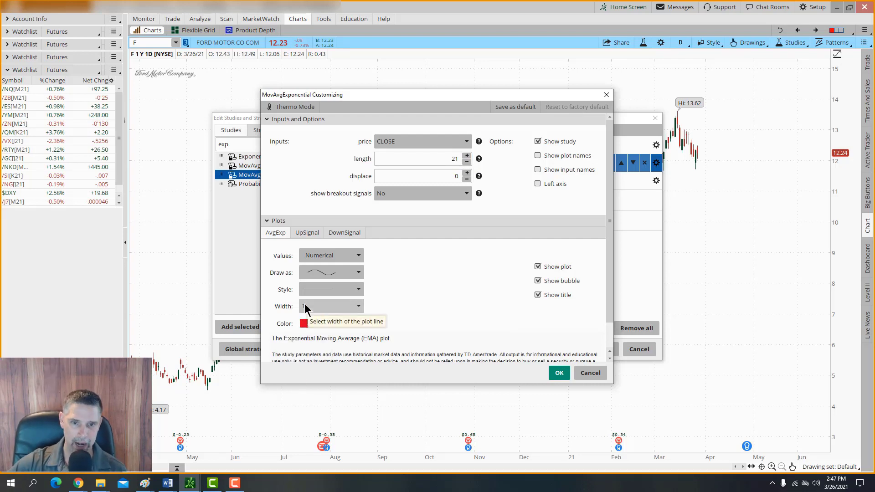
left_click(549, 374)
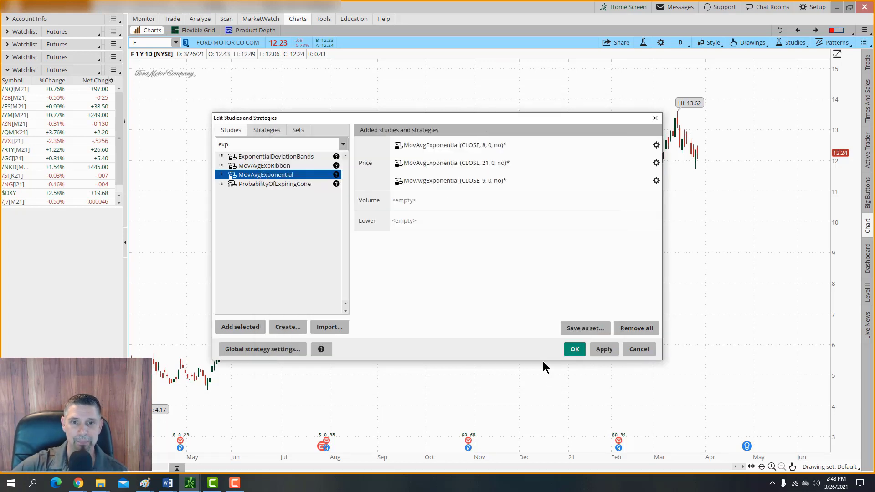
- Set the length of the third MovAvgExponential to 34
left_click(656, 181)
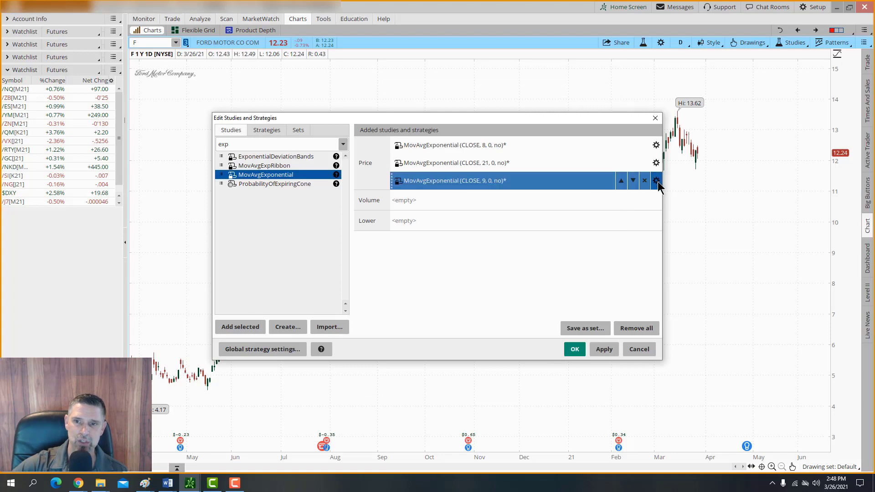
left_click(467, 155)
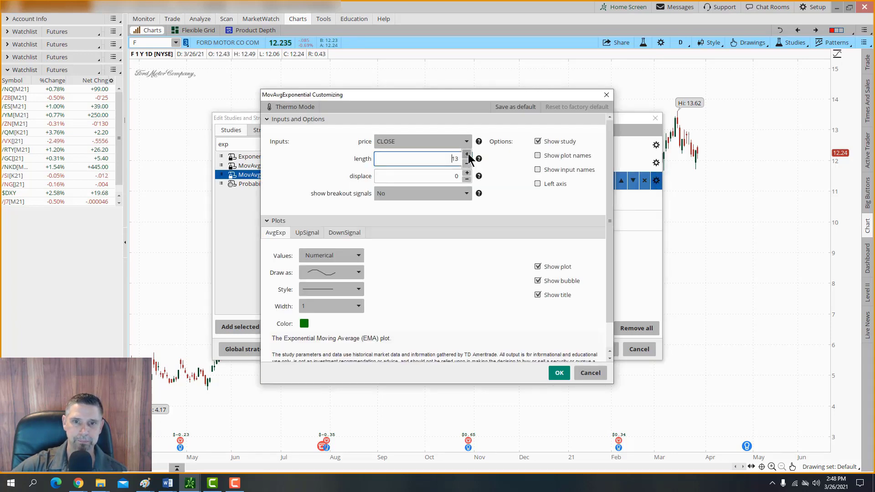
left_click(468, 155)
left_click(468, 155)
left_click(467, 155)
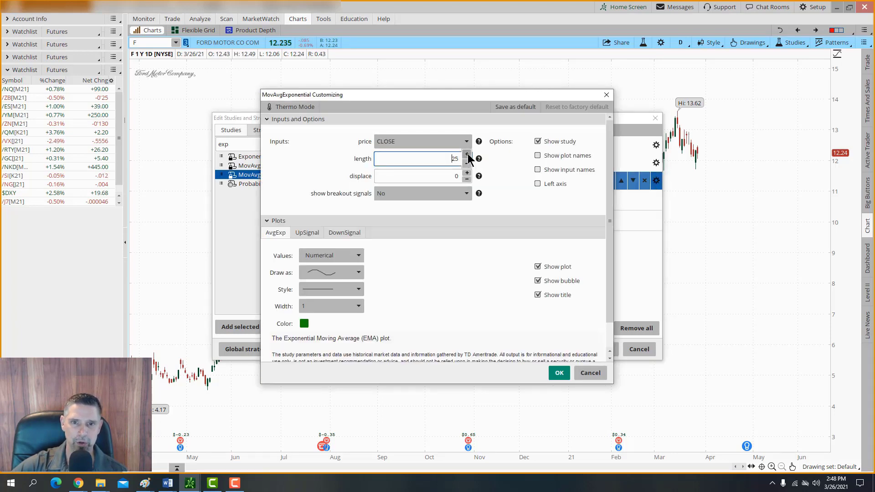
left_click(467, 155)
left_click(467, 154)
left_click(467, 155)
left_click(467, 155)
left_click(467, 155)
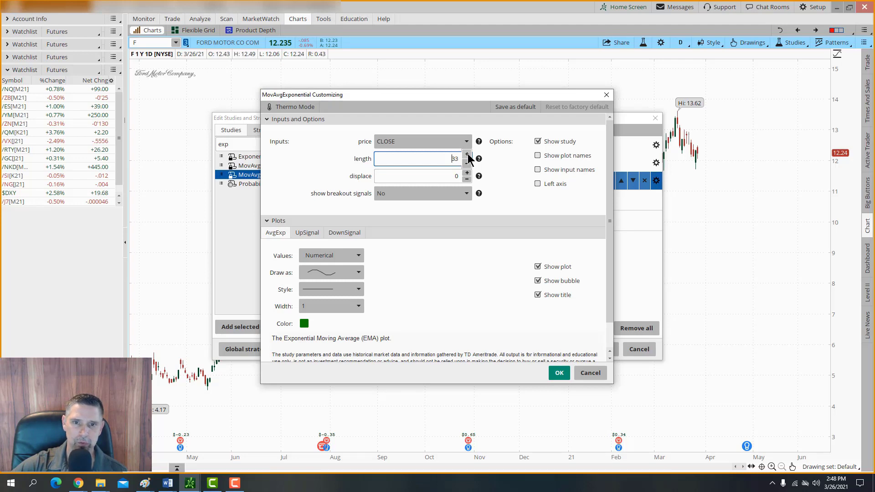
left_click(468, 155)
- Give the 34-length MovAvgExponential a light pink AvgExp plot with line width 2
left_click(304, 323)
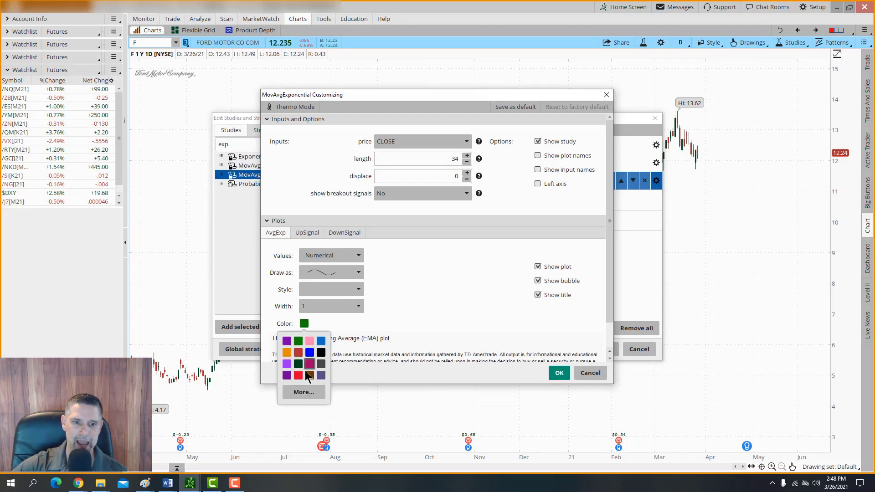
left_click(310, 343)
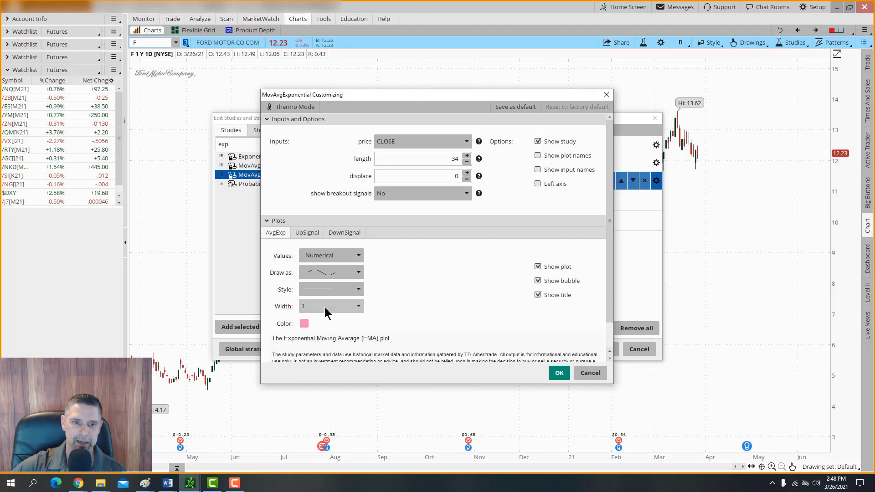
left_click(324, 307)
left_click(327, 340)
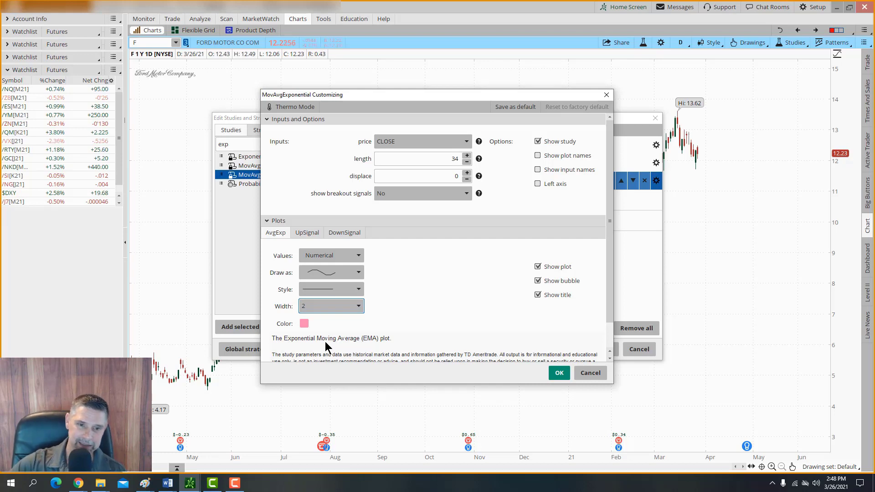
left_click(561, 371)
- Review the three exponential moving averages in the study list and accept them onto the chart
left_click(473, 151)
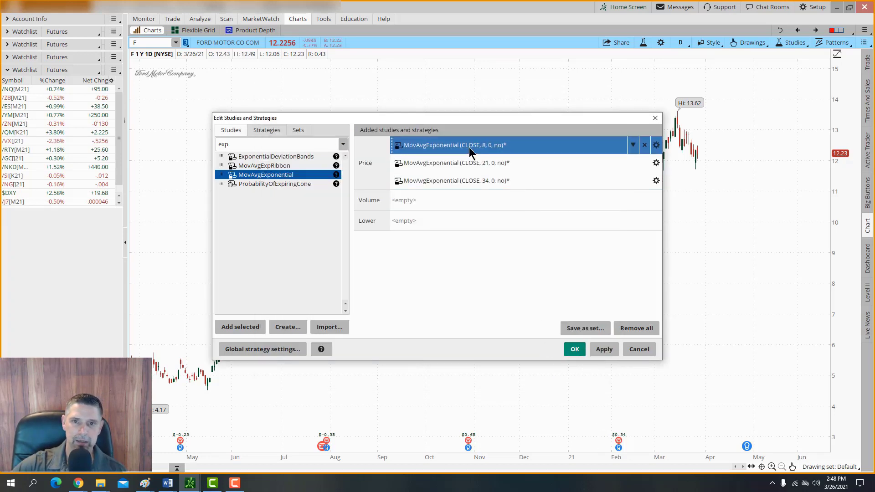
left_click(485, 168)
left_click(502, 184)
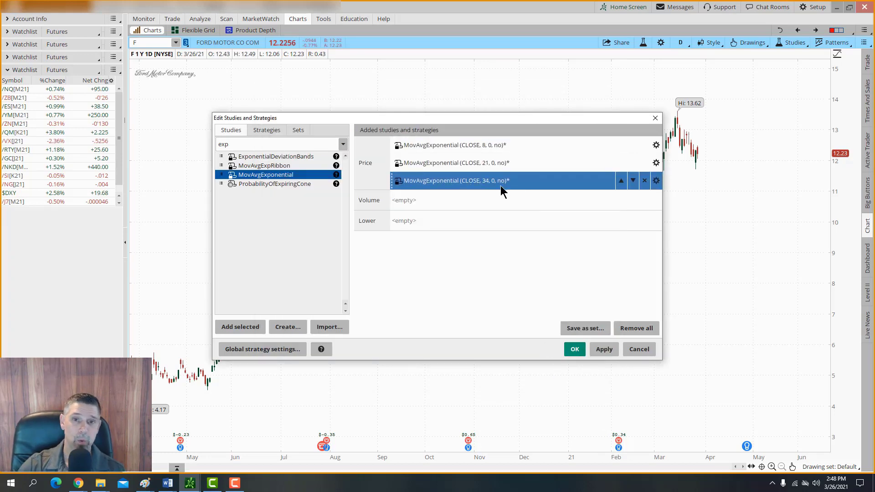
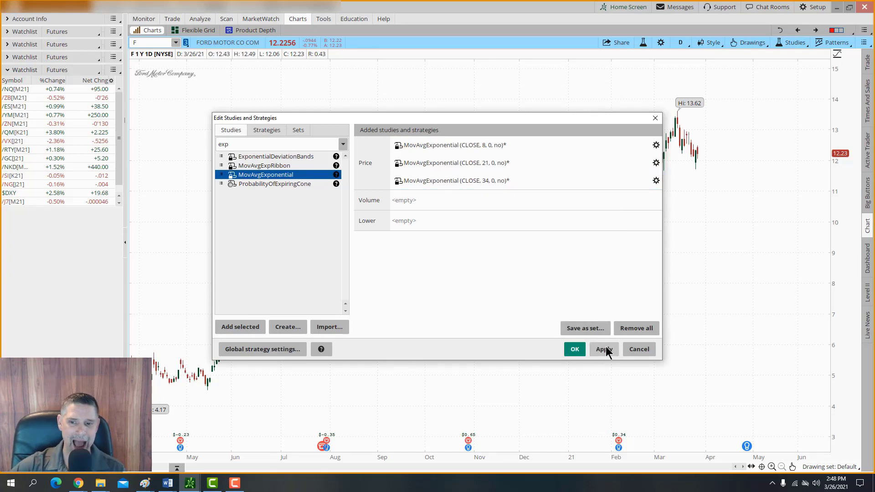
left_click(576, 349)
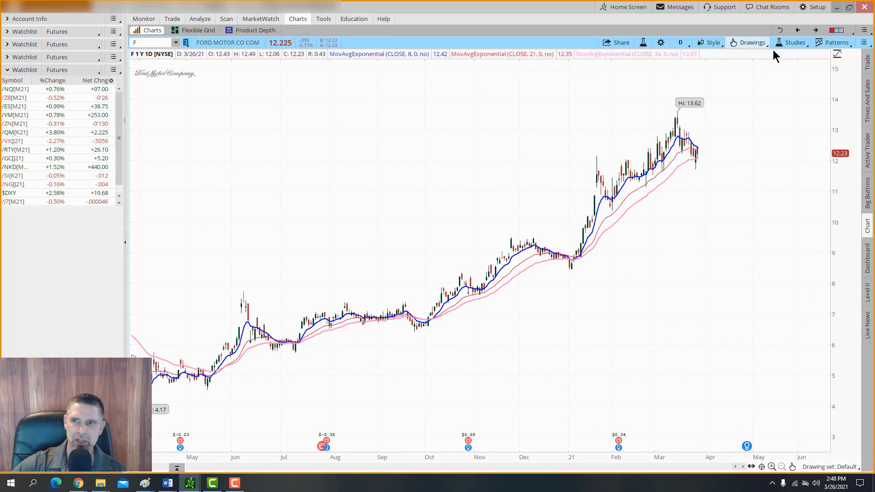
- Recolor the AvgExp plot of the 34-length MovAvgExponential to bright magenta and apply it to the chart
left_click(792, 43)
left_click(773, 94)
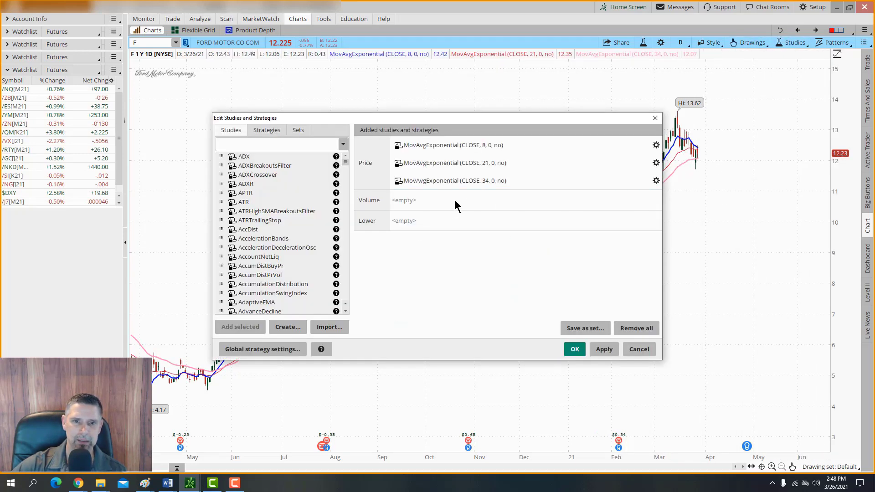
left_click(656, 180)
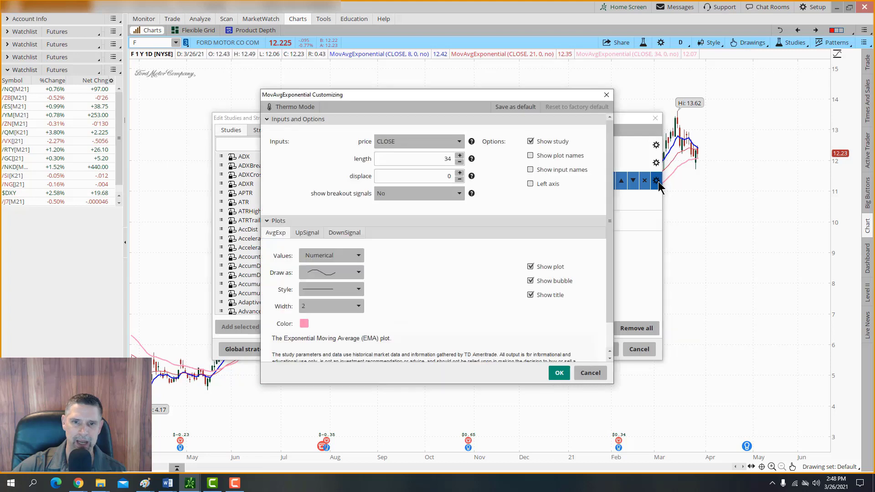
left_click(304, 323)
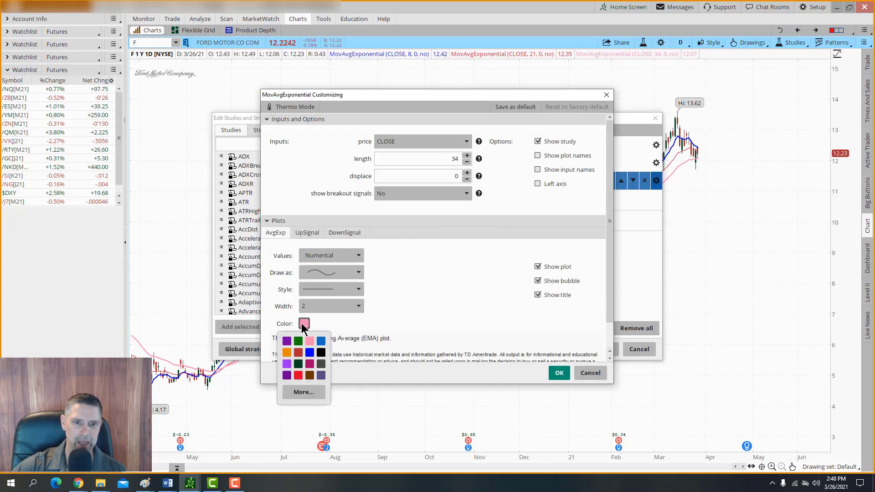
left_click(303, 393)
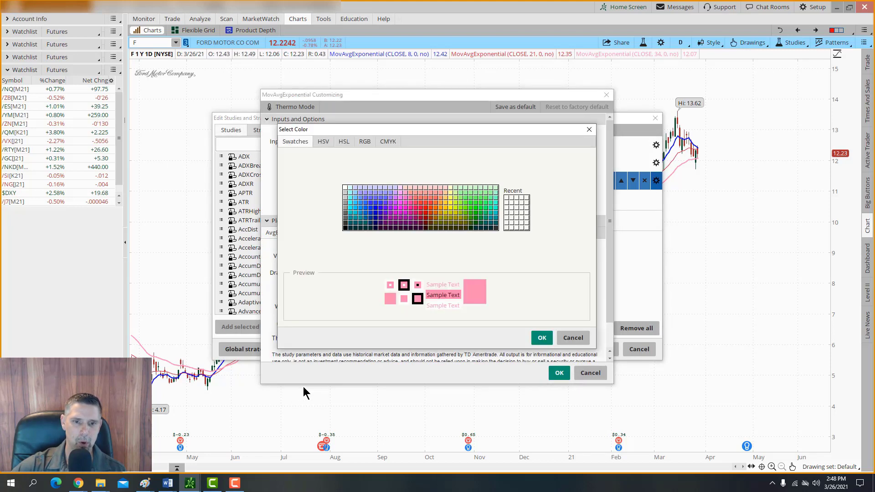
left_click(399, 208)
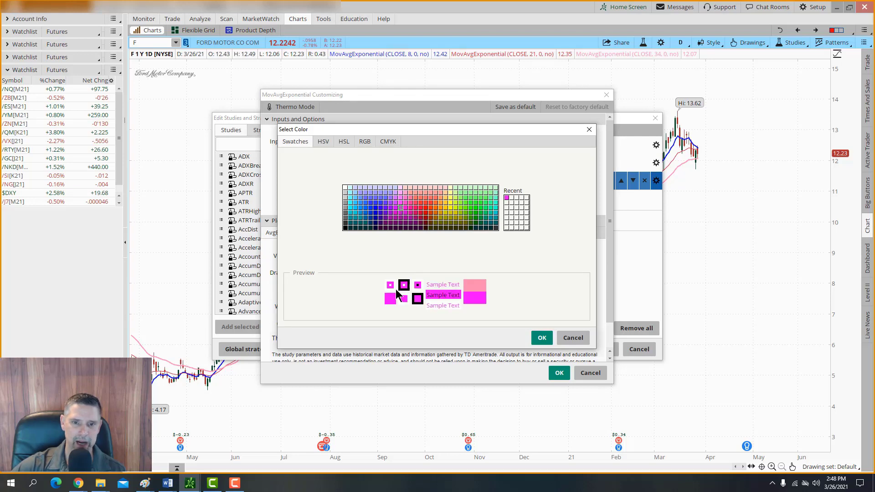
left_click(545, 339)
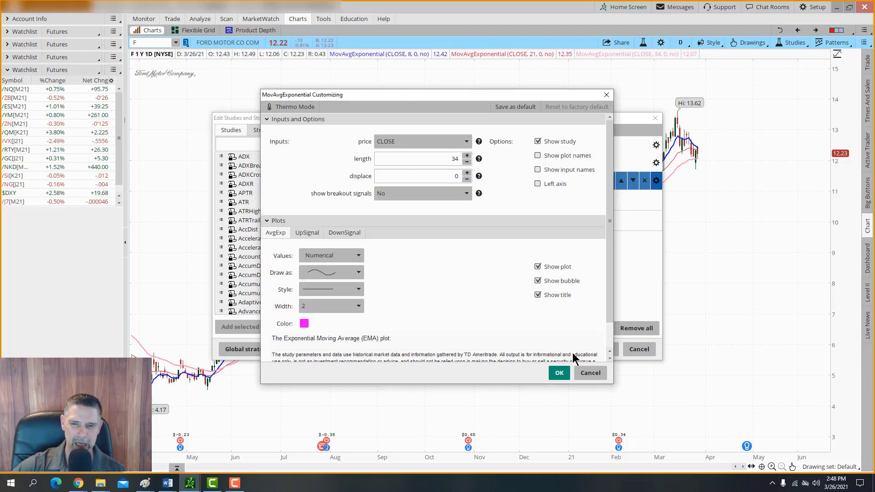
left_click(559, 373)
left_click(603, 351)
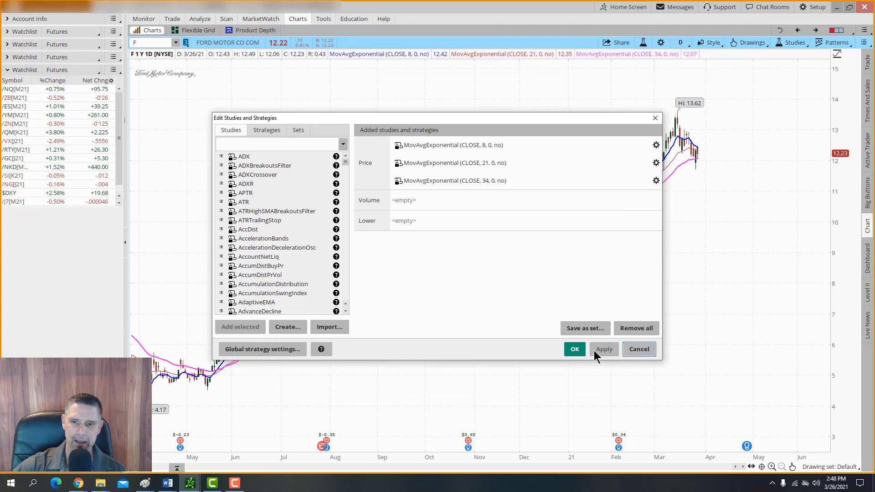
left_click(578, 350)
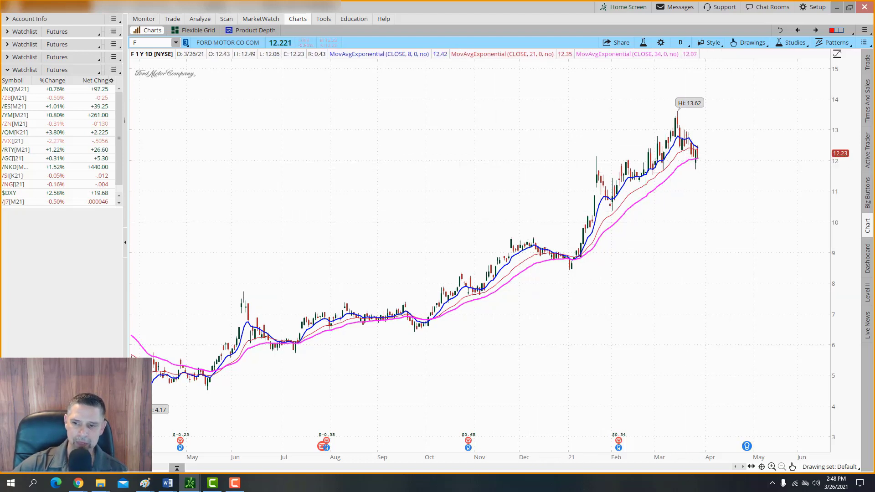
- Set the chart's appearance to Candle type with Fill up turned off, keeping the grid lines shown
mouse_move(793, 466)
left_click(815, 275)
left_click_drag(562, 98, 750, 191)
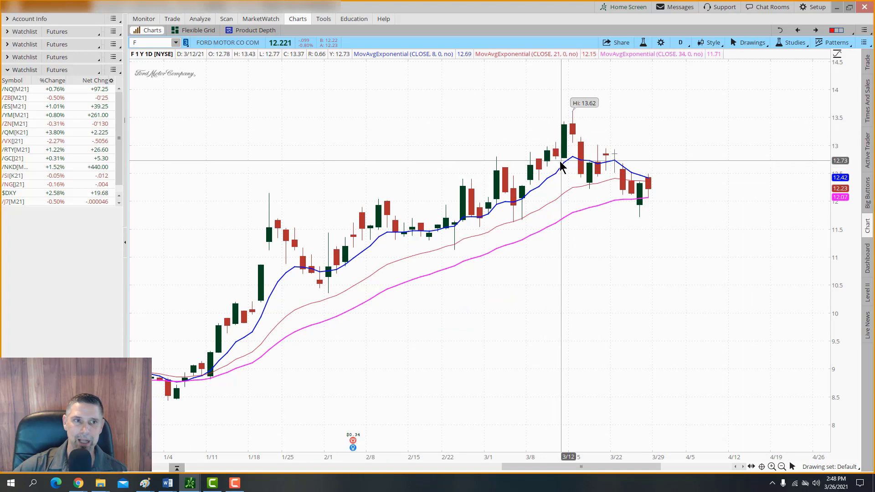
left_click(661, 43)
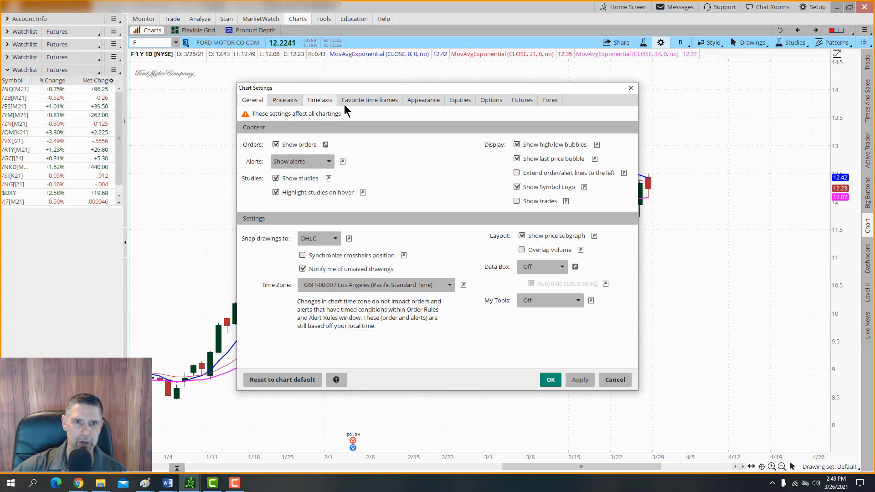
left_click(418, 103)
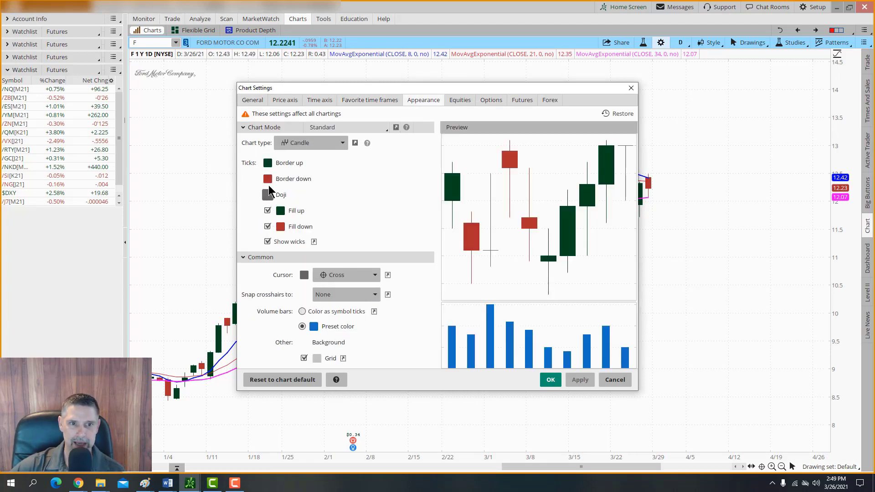
left_click(304, 144)
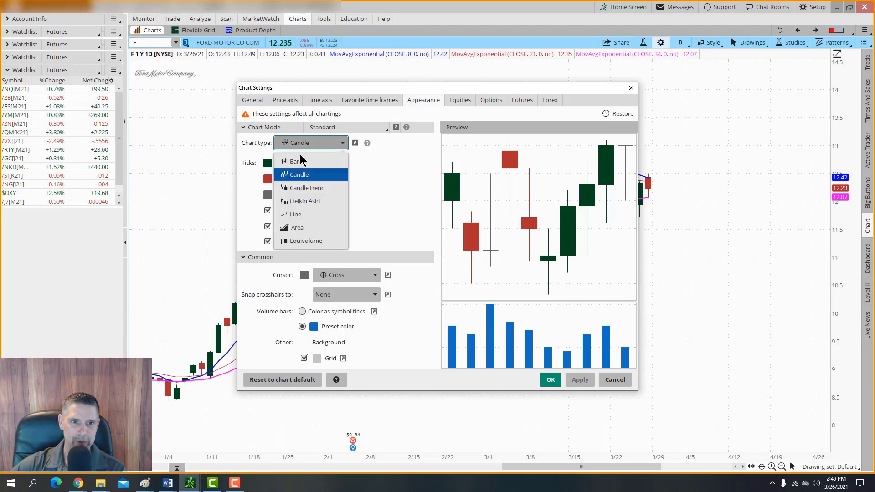
left_click(299, 177)
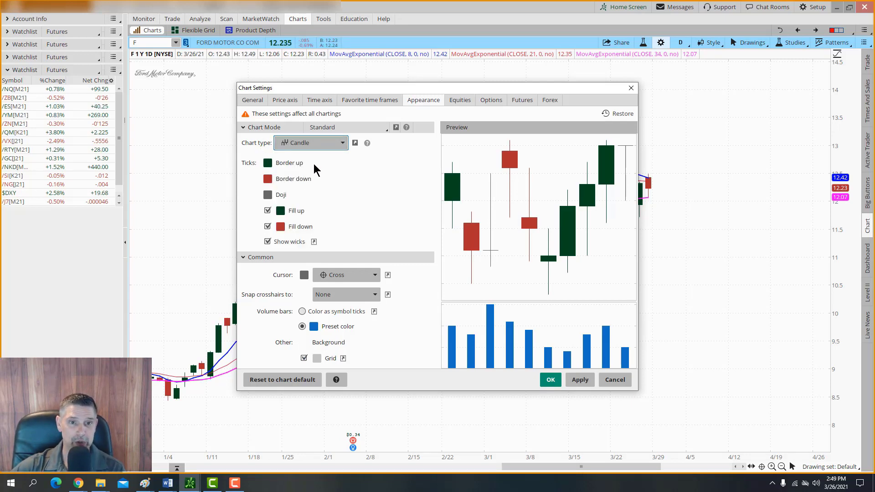
left_click(268, 211)
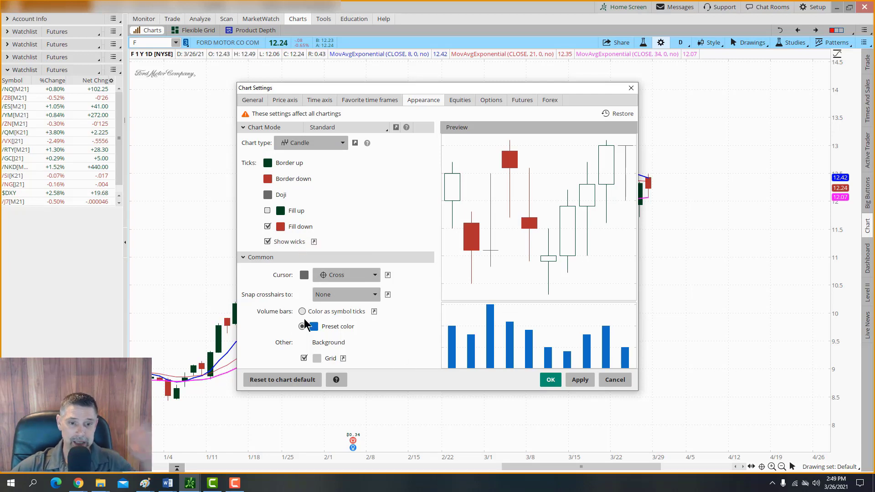
left_click(304, 358)
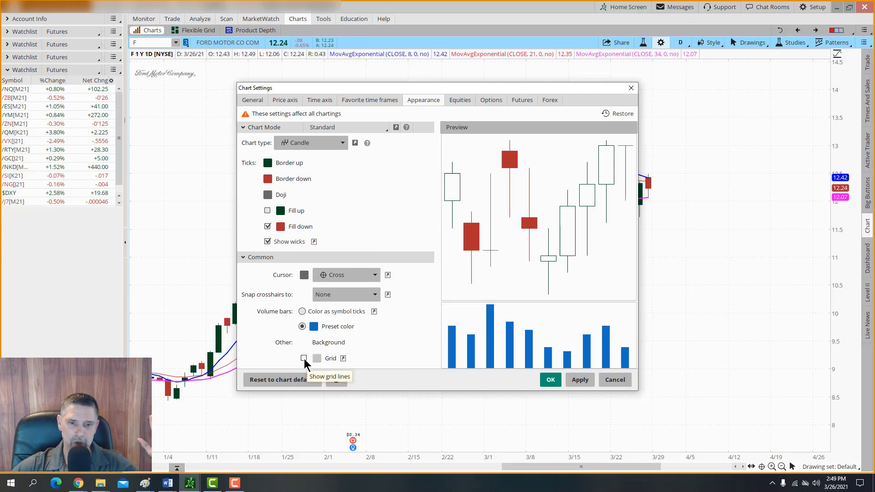
left_click(304, 358)
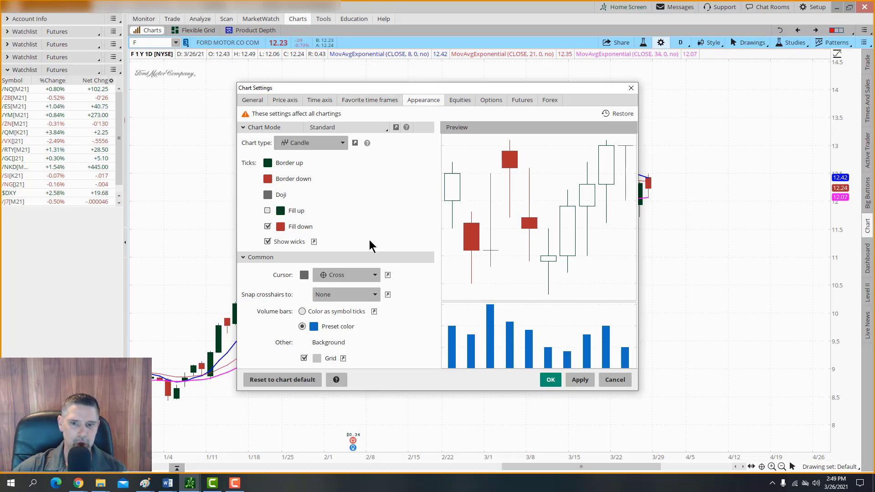
left_click(550, 380)
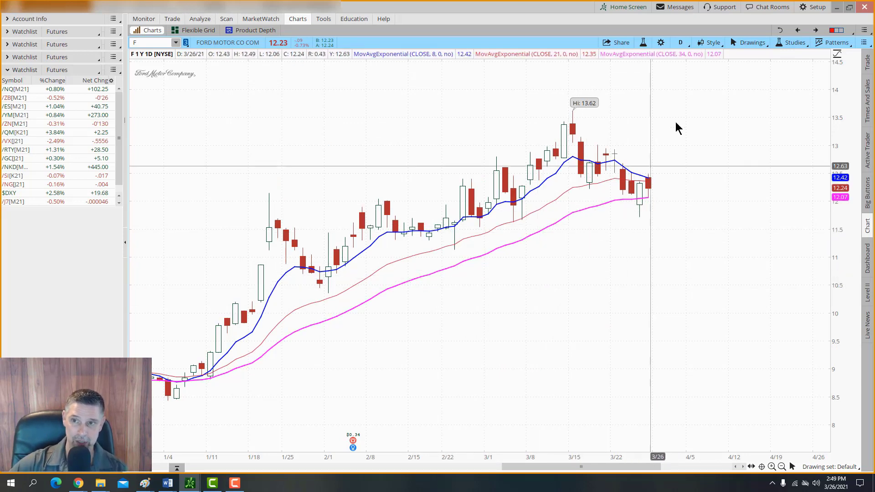
- Add the BollingerBands study to the price studies and hide its MidLine plot
left_click(786, 43)
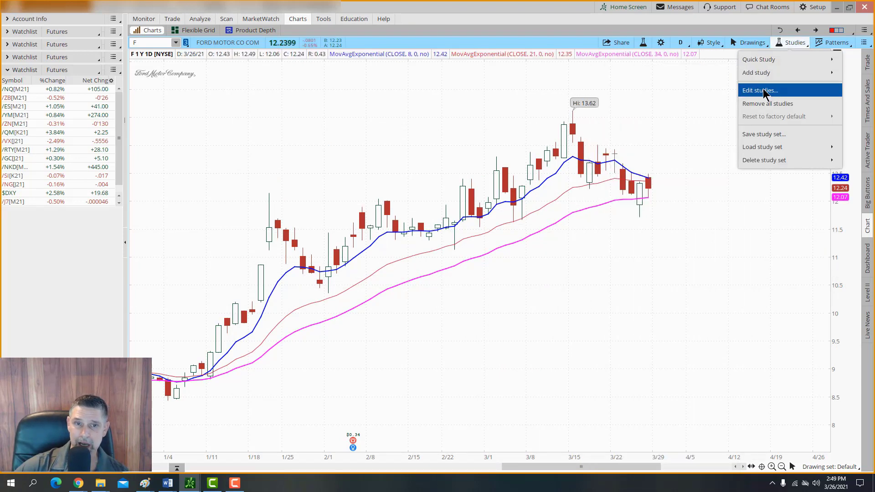
left_click(766, 91)
type("bol")
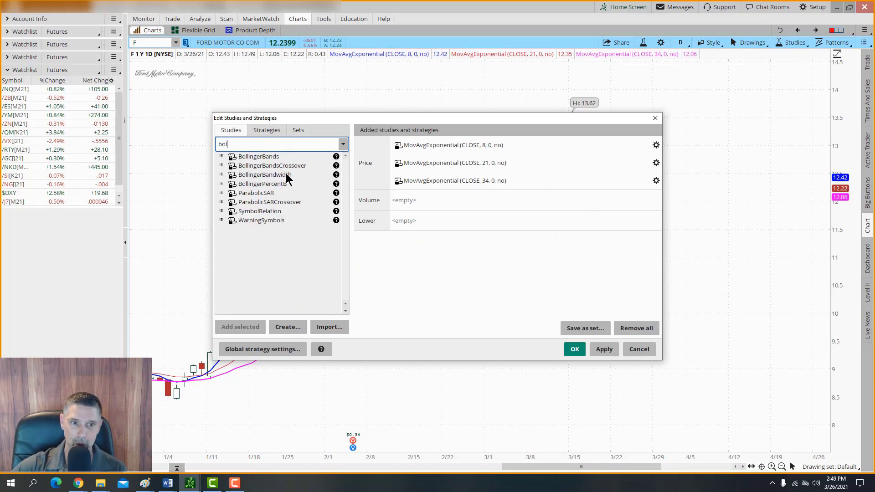
double_click(266, 158)
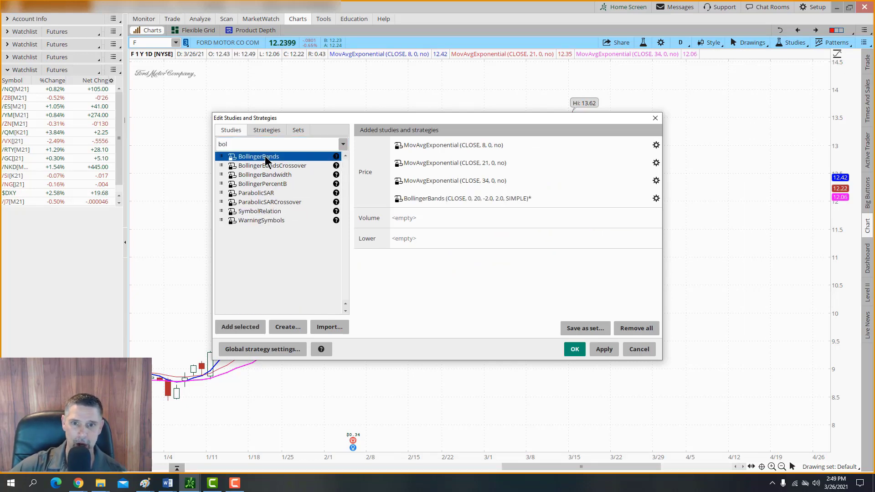
left_click(656, 198)
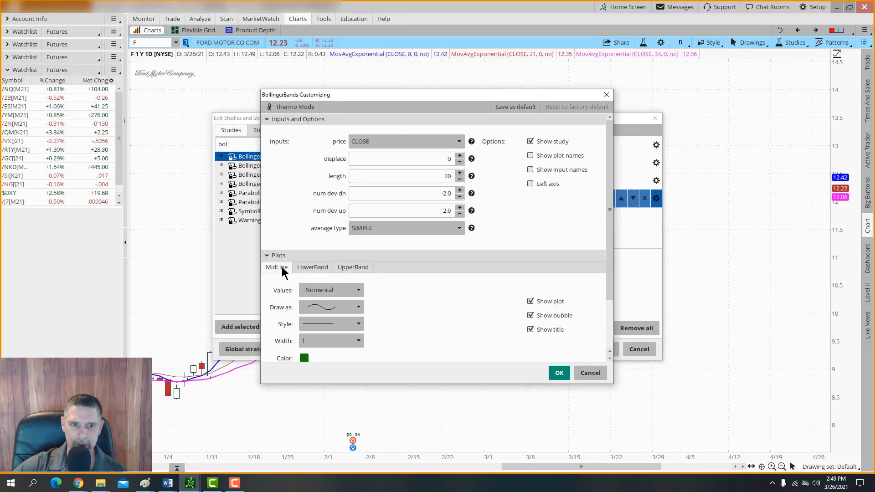
scroll(328, 275, "down", 1)
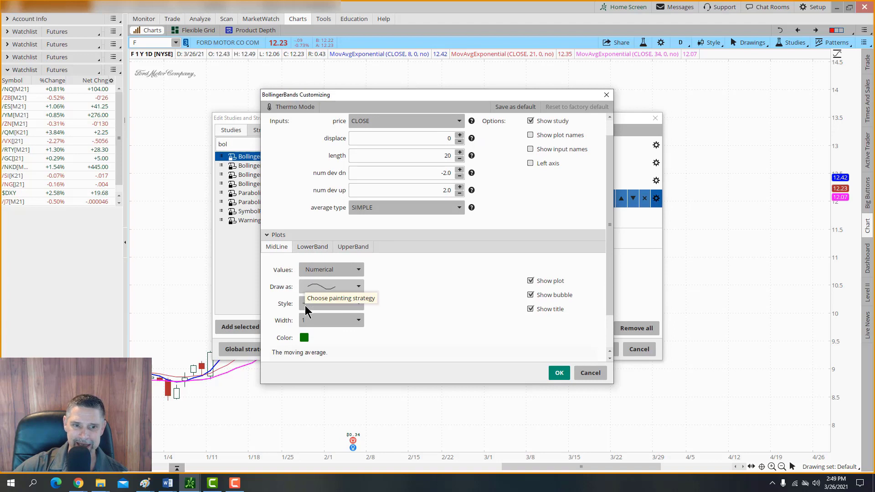
left_click(530, 281)
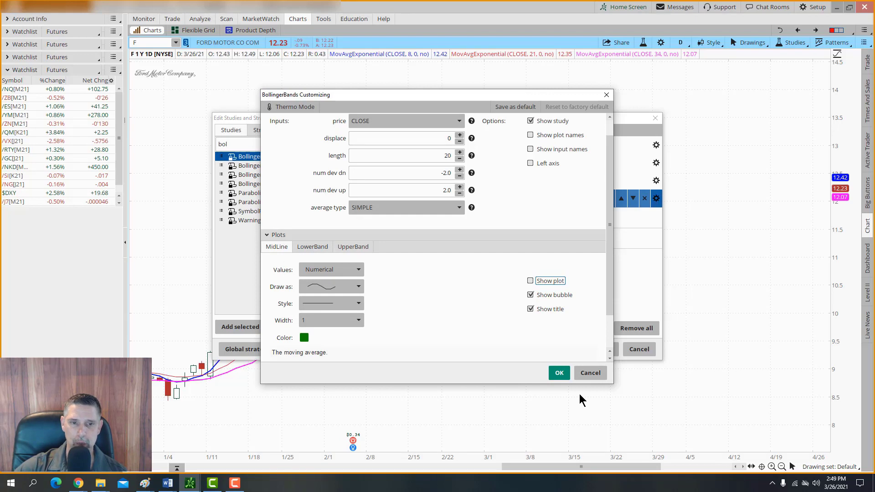
- Give the BollingerBands LowerBand plot a black color and a short-dashed line style
left_click(312, 246)
left_click(304, 338)
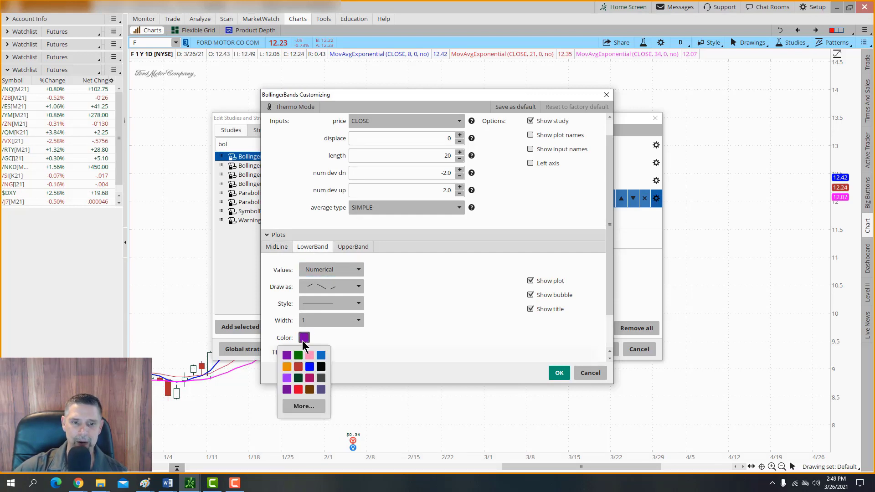
left_click(322, 367)
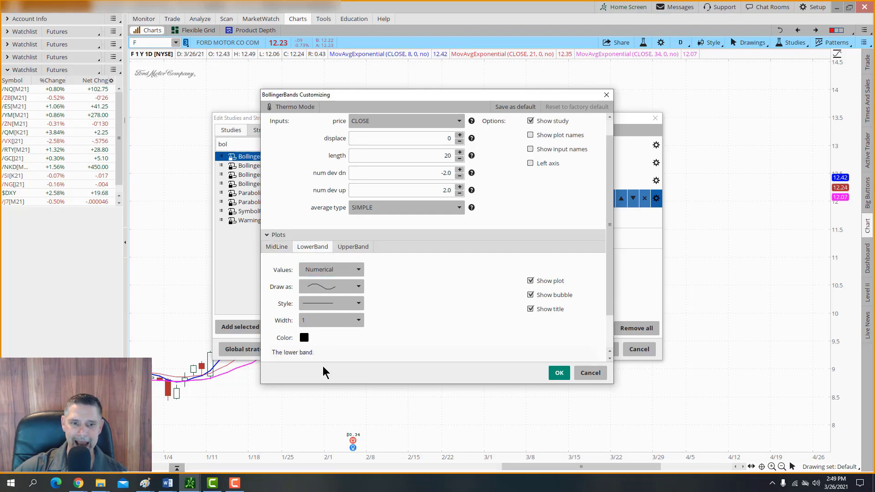
left_click(329, 305)
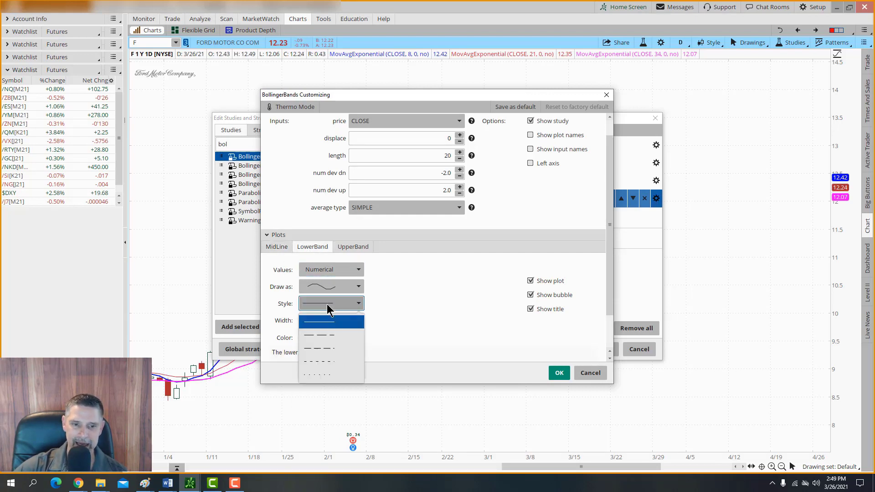
left_click(328, 363)
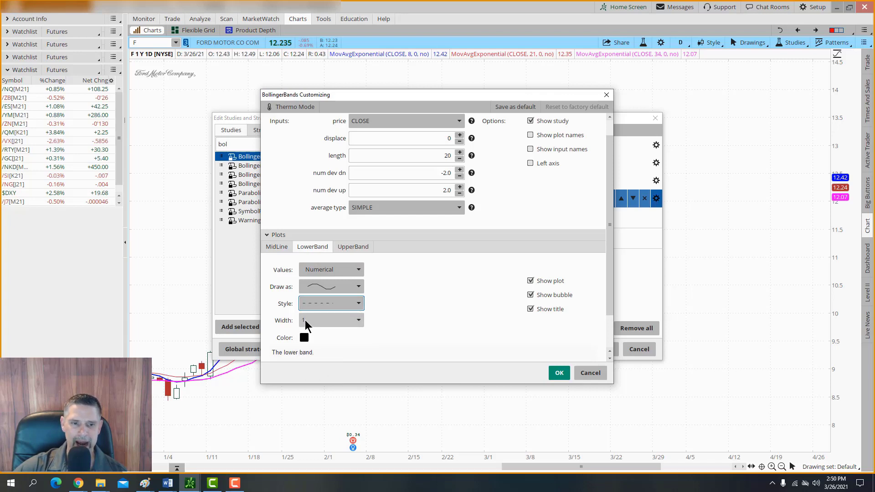
- Give the BollingerBands UpperBand plot a black color and a short-dashed line style
left_click(351, 247)
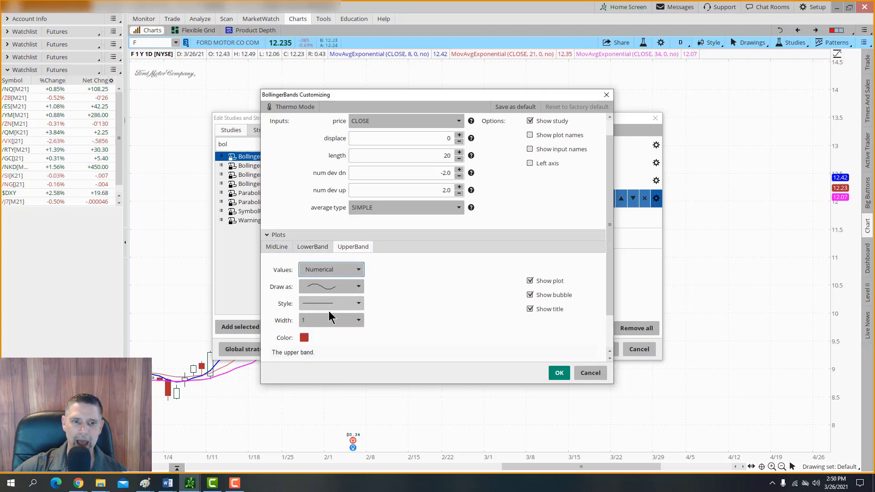
left_click(304, 338)
left_click(321, 368)
left_click(326, 305)
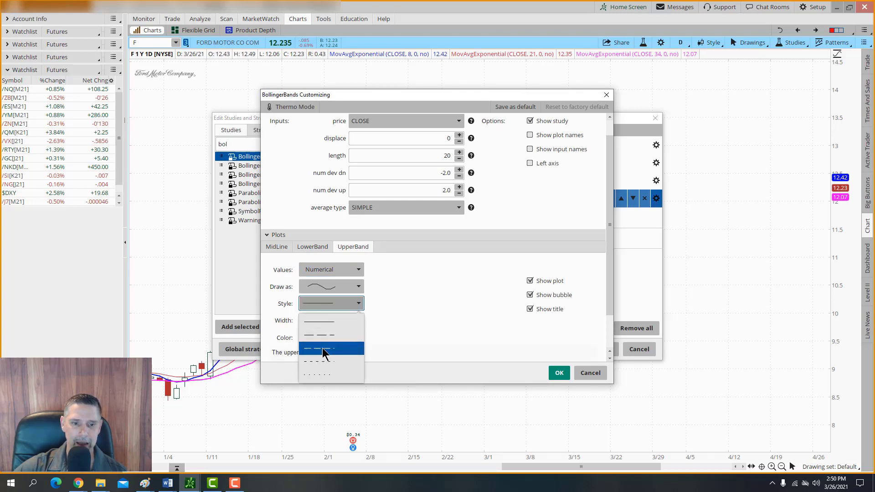
left_click(326, 364)
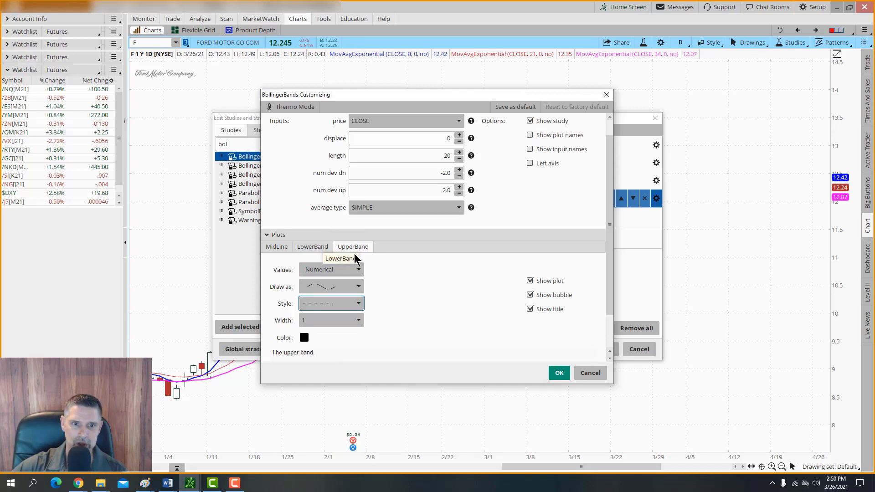
- Check the LowerBand and MidLine plot settings, then accept the customized BollingerBands onto the chart
left_click(315, 247)
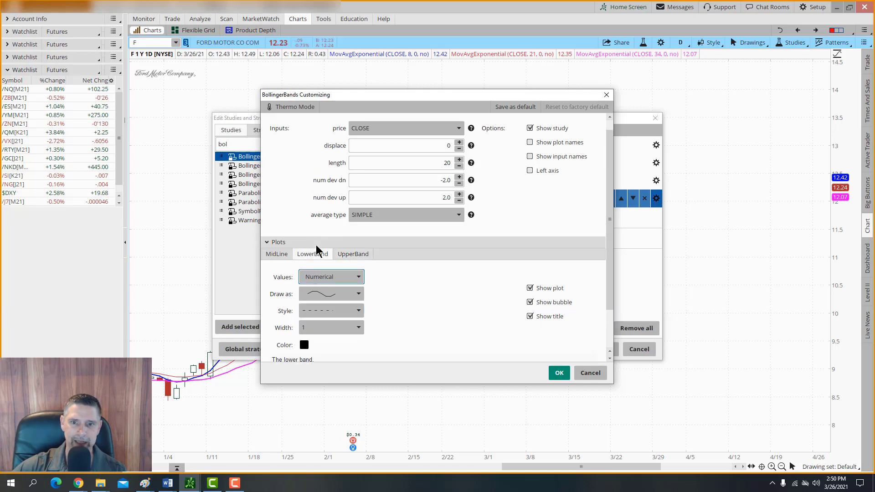
left_click(276, 255)
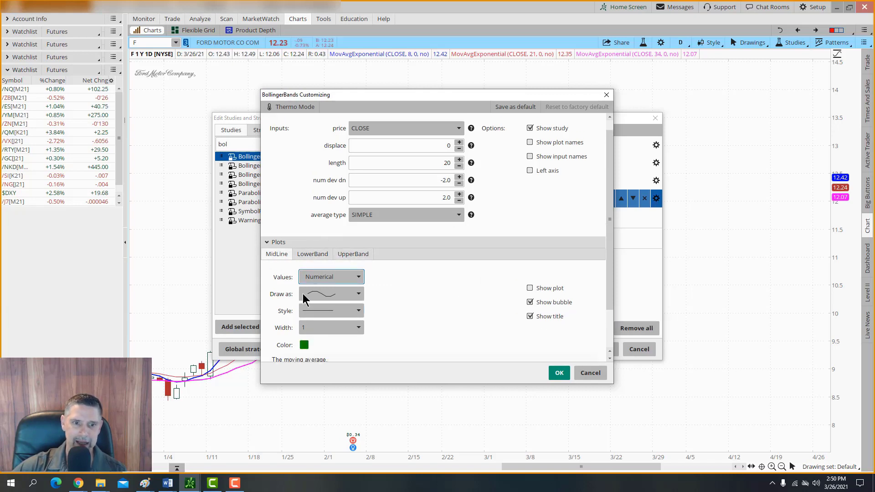
left_click(559, 373)
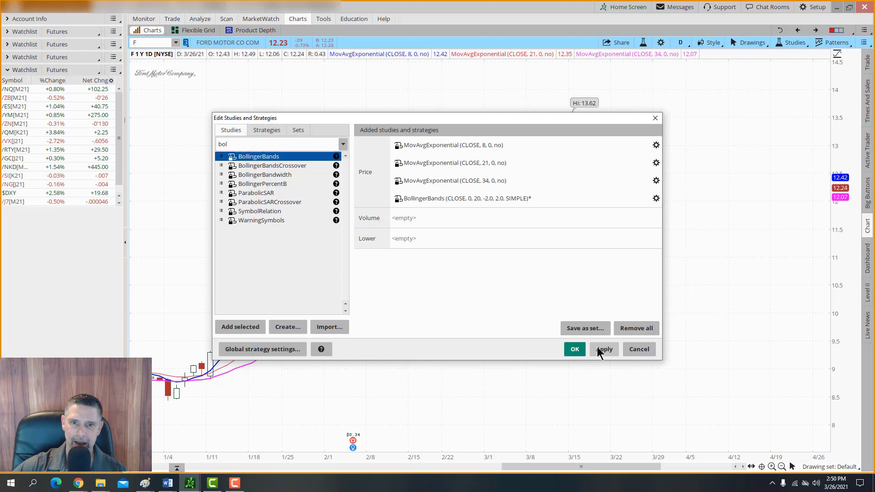
left_click(605, 350)
left_click(575, 349)
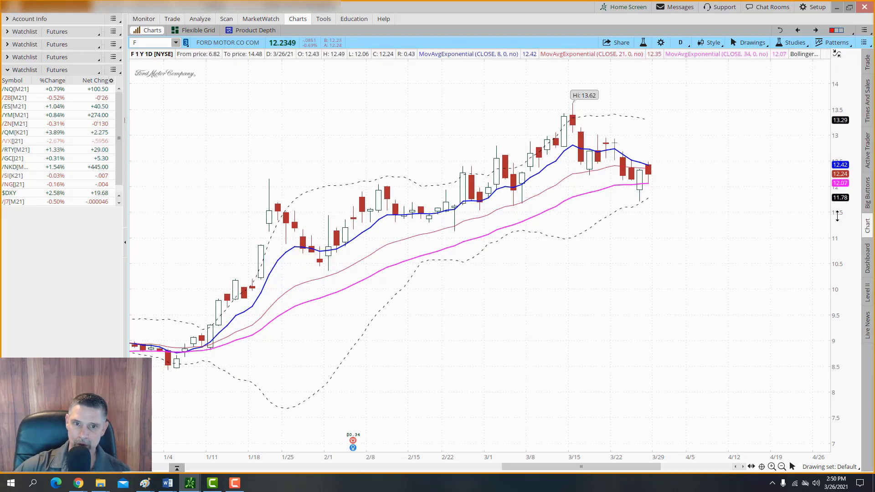
- Search the studies for ttm, add TTM_Squeeze as a lower study and apply it to the Ford chart
left_click(794, 46)
left_click(770, 89)
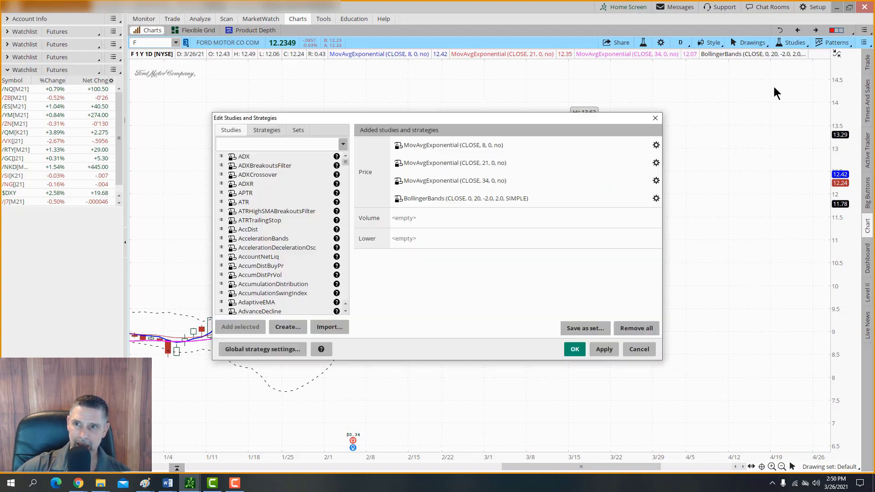
left_click(295, 145)
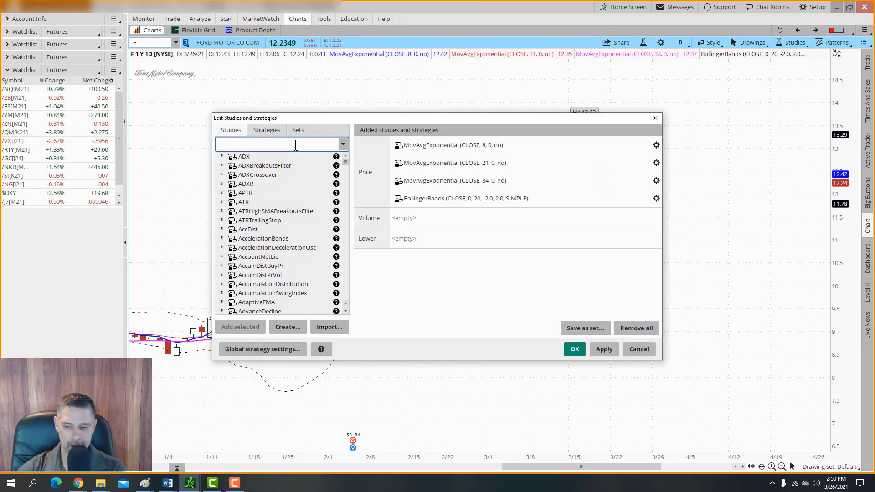
type("ttm")
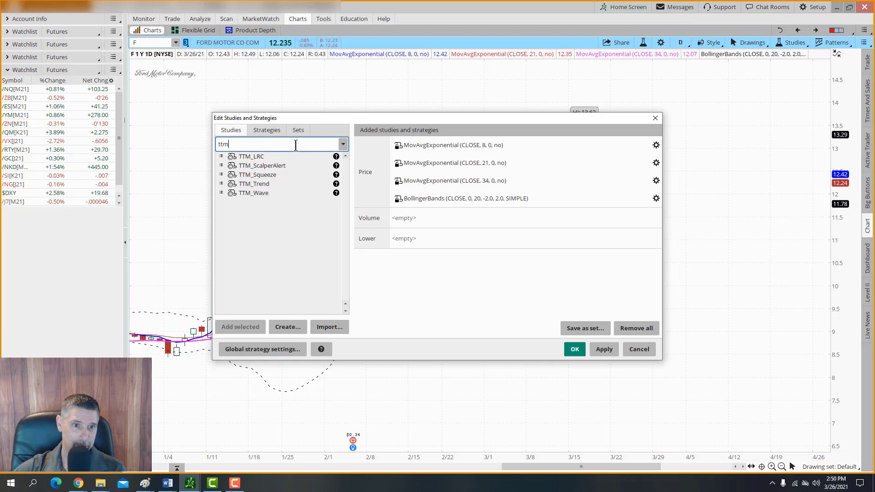
double_click(264, 175)
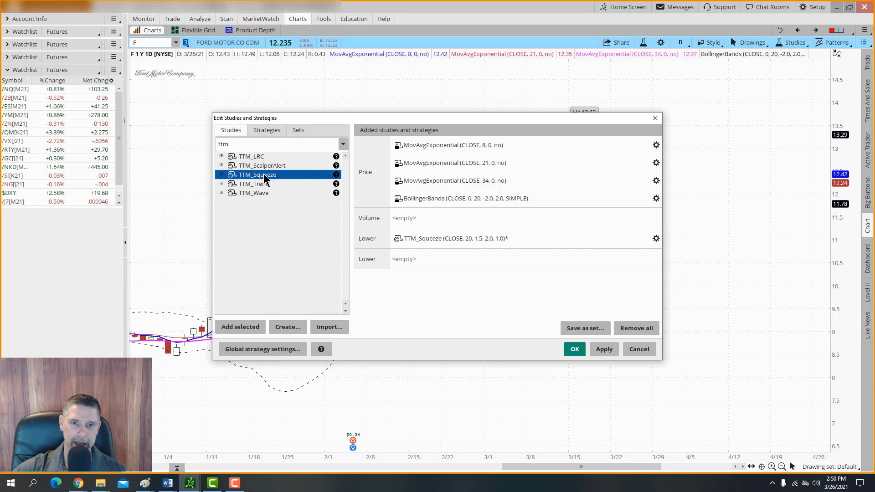
left_click(601, 351)
left_click(580, 351)
- Search the studies for sim and add three SimpleMovingAvg studies to the price studies
right_click(690, 108)
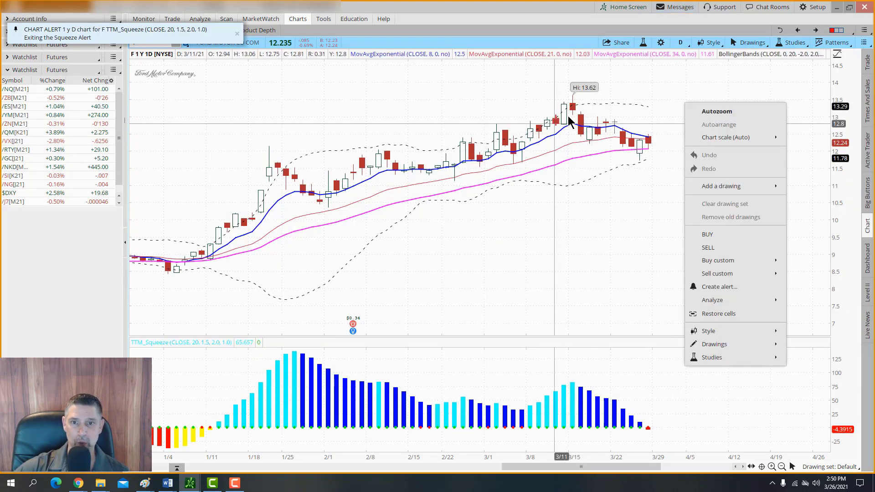
right_click(652, 85)
left_click(704, 99)
left_click_drag(410, 151, 753, 147)
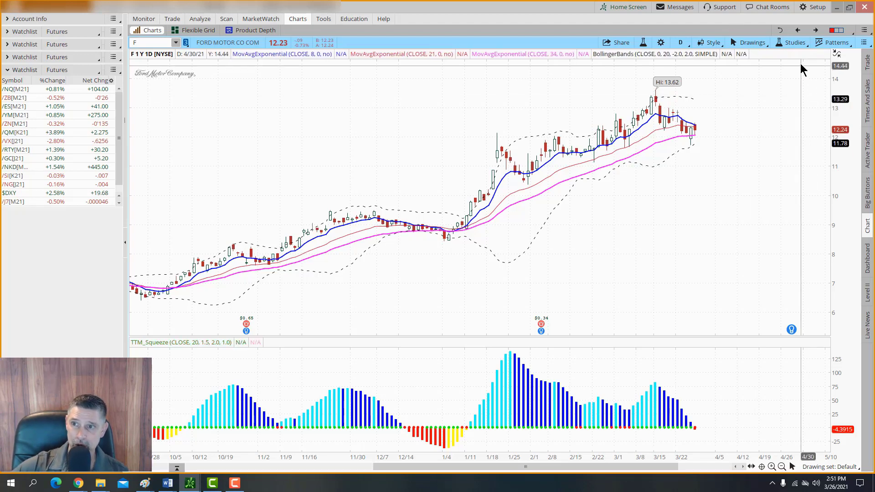
left_click(793, 43)
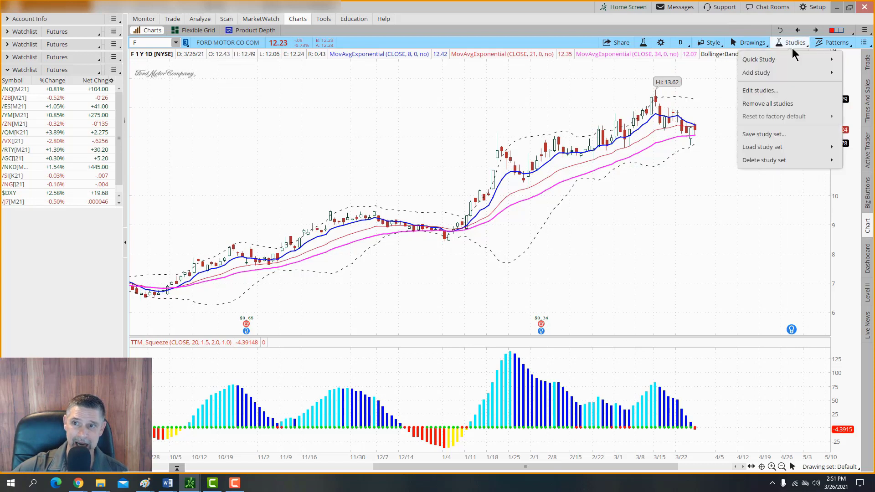
left_click(766, 88)
left_click(267, 144)
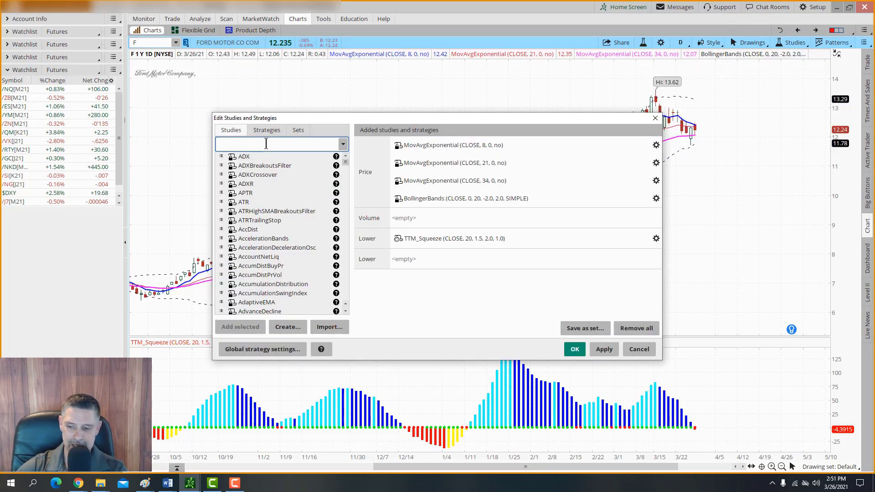
type("sim")
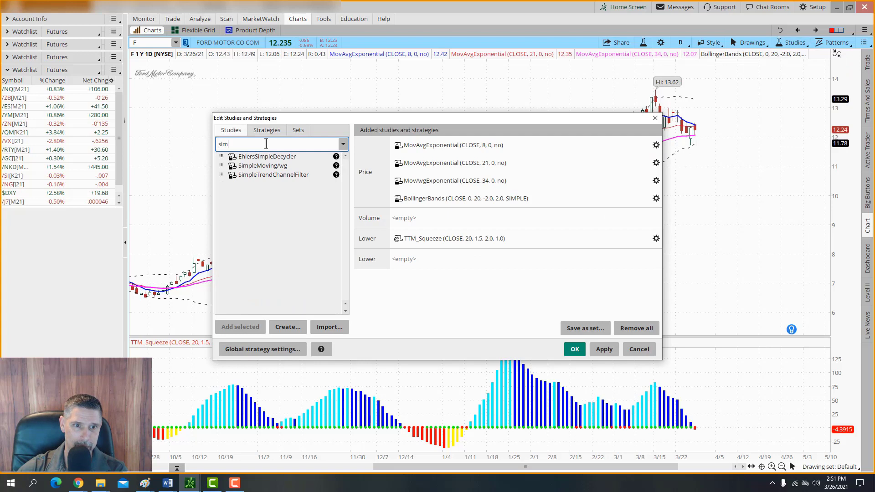
double_click(259, 167)
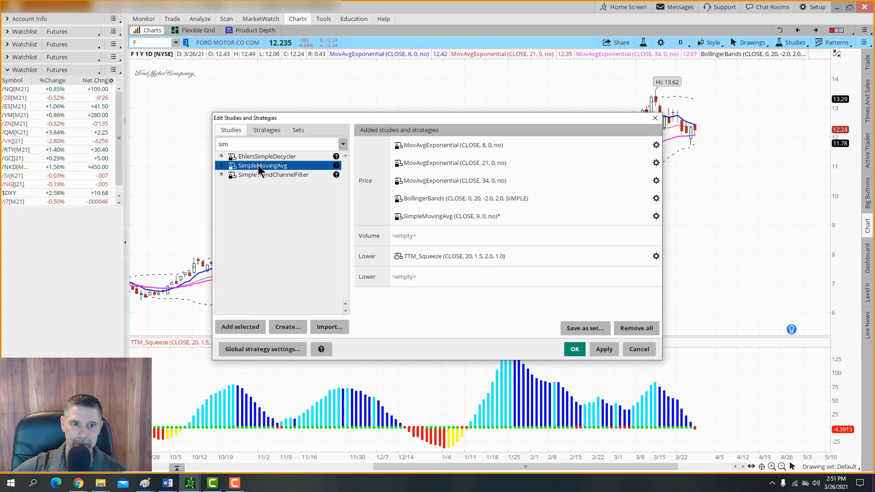
double_click(258, 167)
double_click(259, 168)
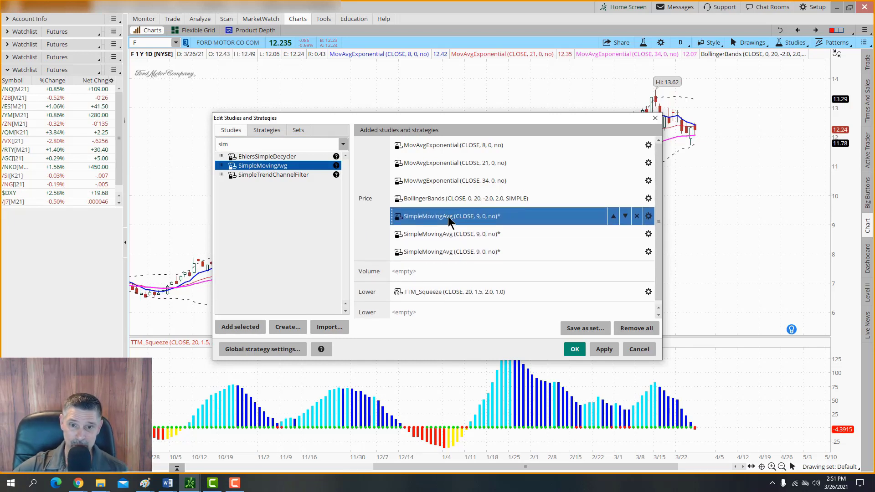
- Set the first SimpleMovingAvg to a length of 50 with a black plot color
left_click(648, 216)
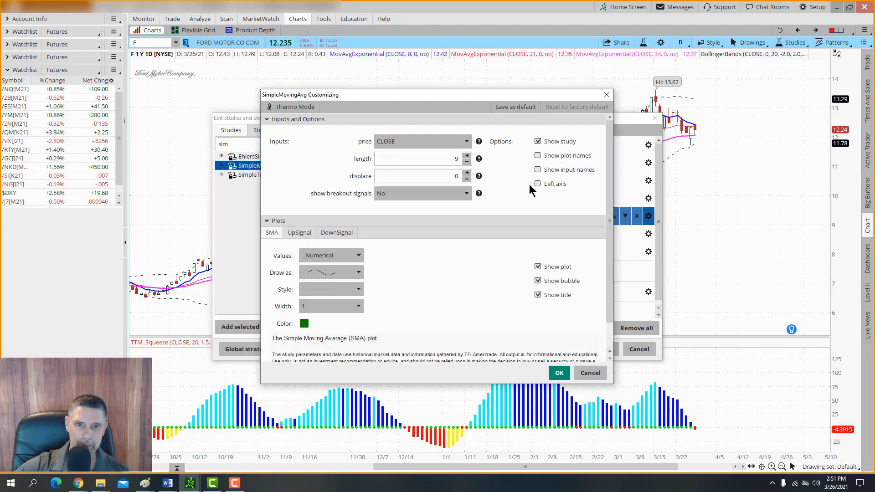
double_click(462, 160)
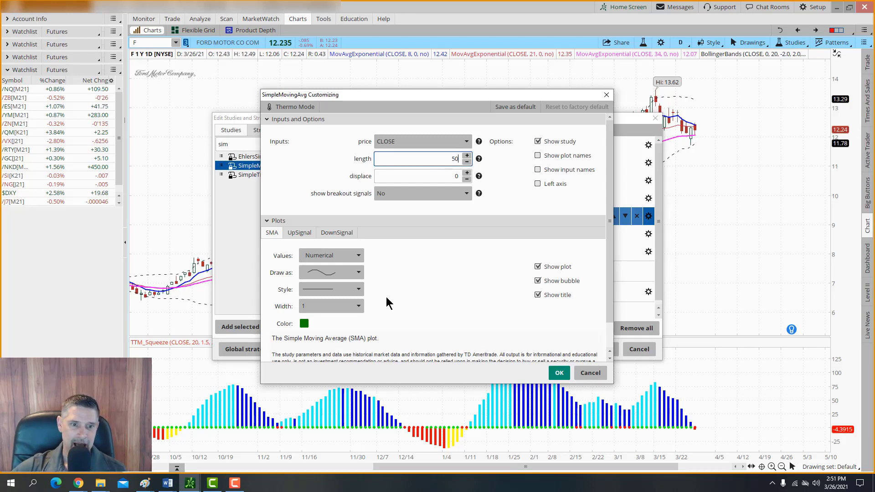
left_click(304, 323)
left_click(320, 352)
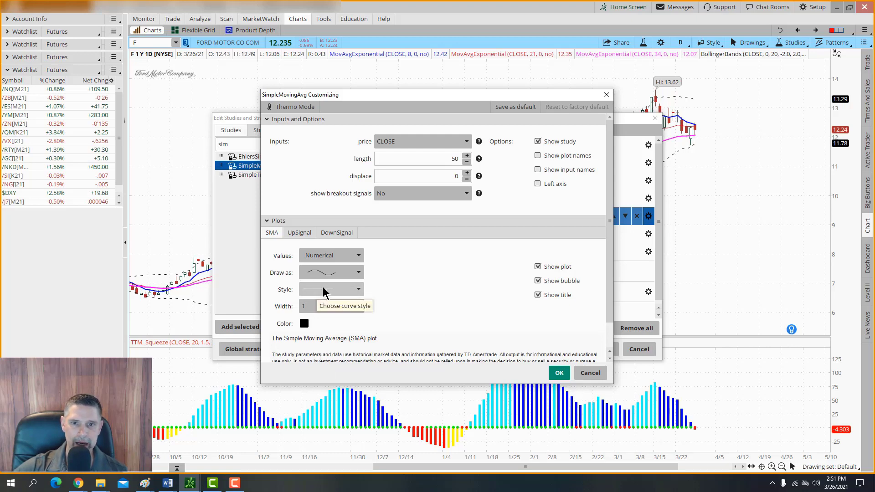
left_click(561, 373)
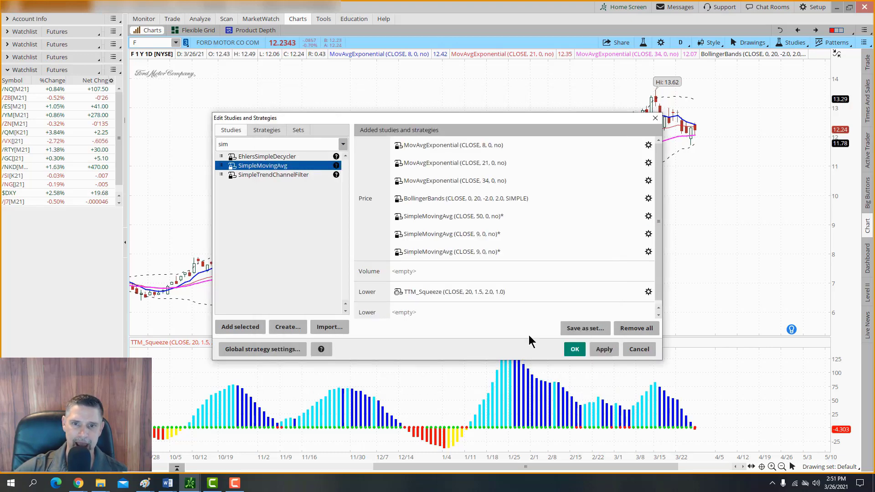
- Set the second SimpleMovingAvg to a length of 100 with an orange plot color
left_click(649, 235)
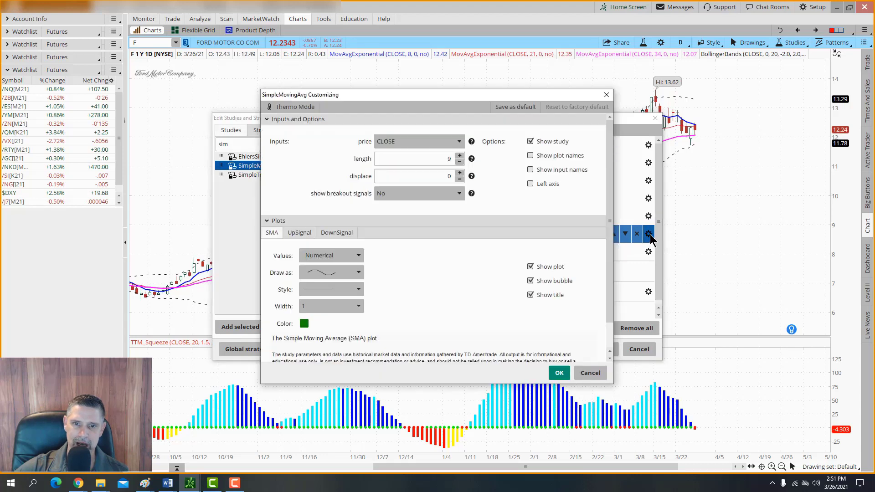
double_click(449, 159)
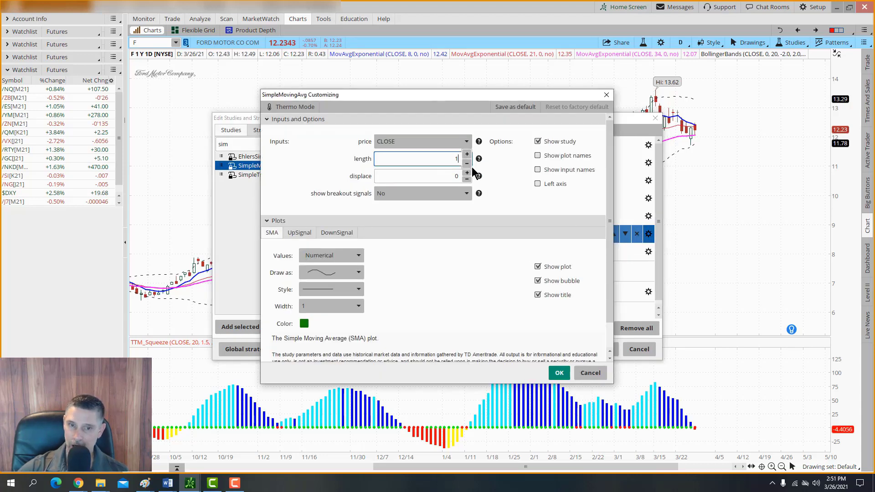
left_click(305, 323)
left_click(286, 353)
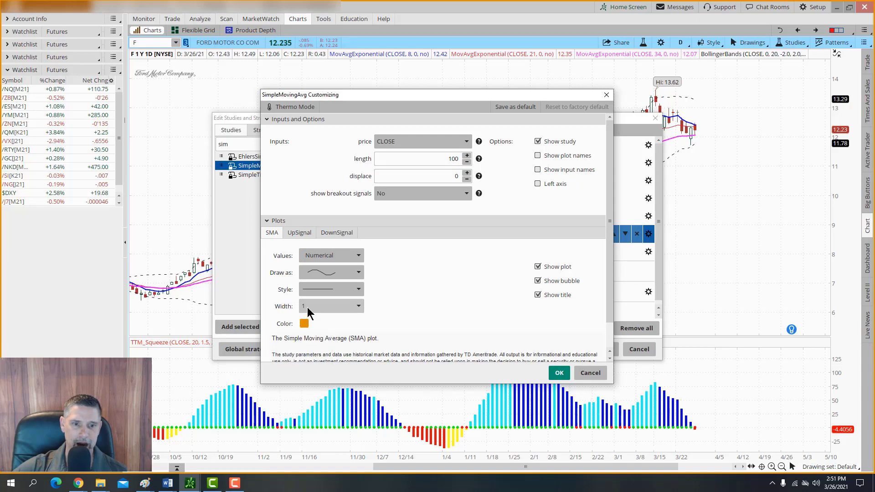
left_click(559, 373)
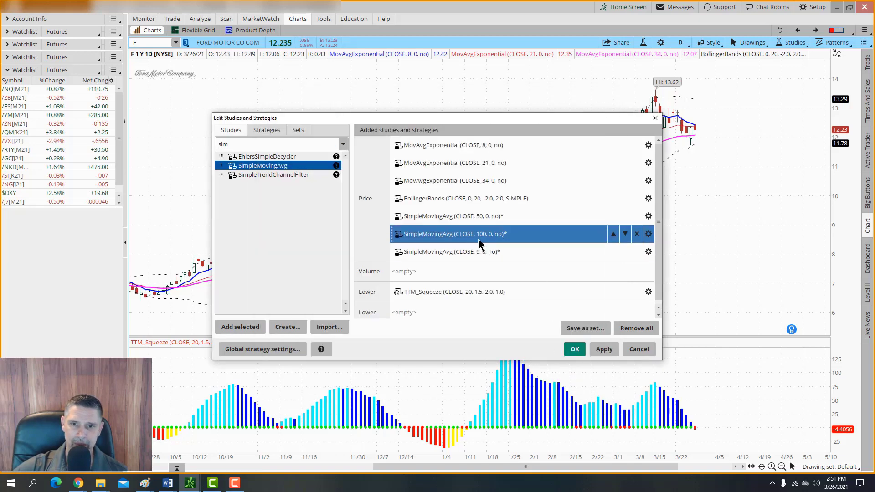
- Set the third SimpleMovingAvg to a length of 200 and apply all three averages to the chart
left_click(649, 254)
left_click(457, 159)
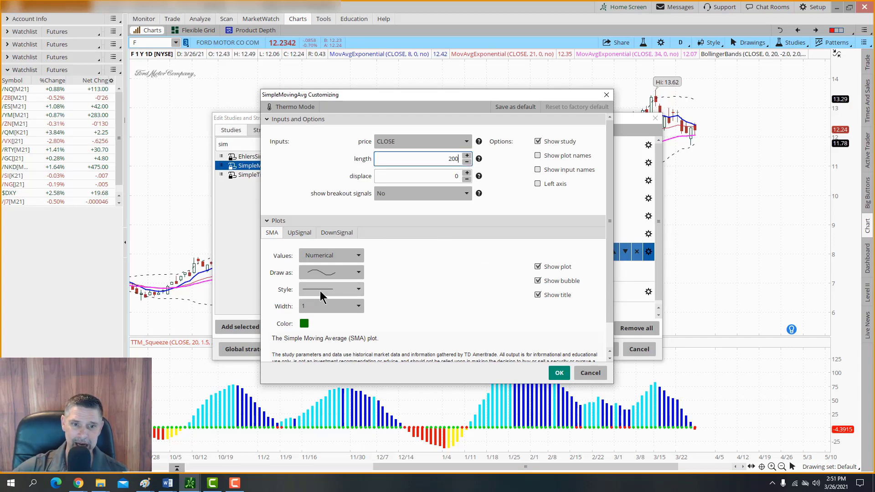
left_click(560, 372)
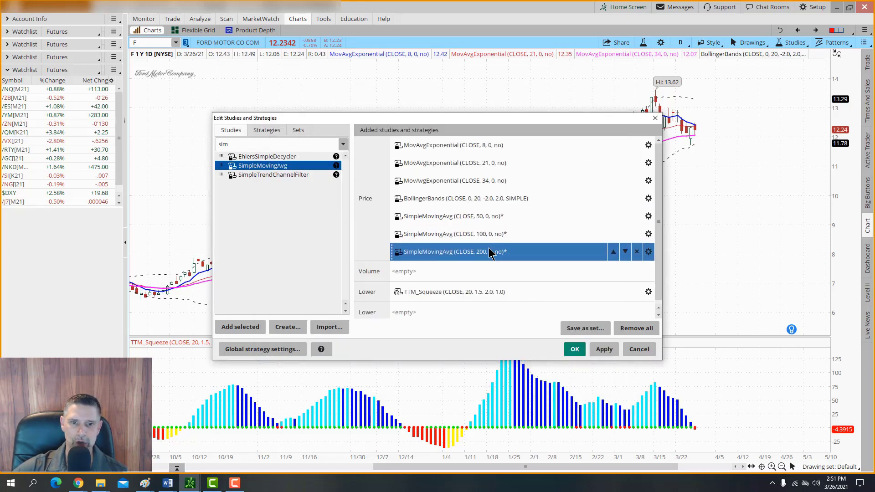
left_click(604, 349)
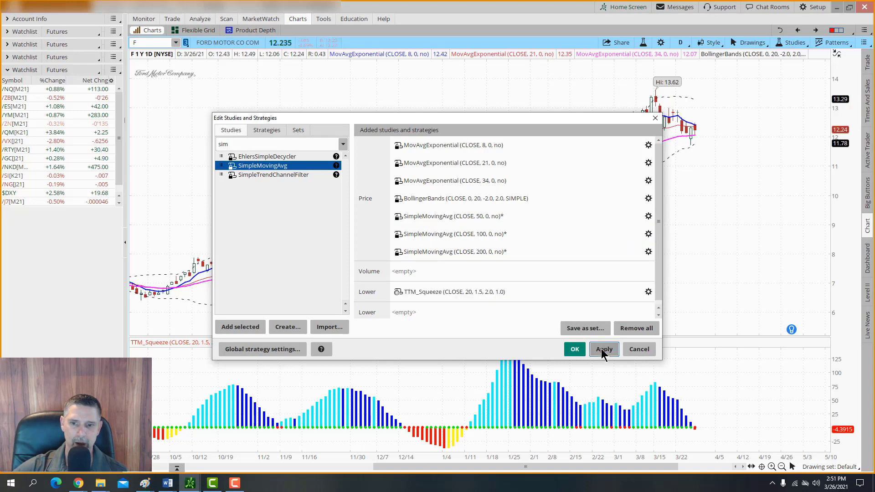
left_click(578, 352)
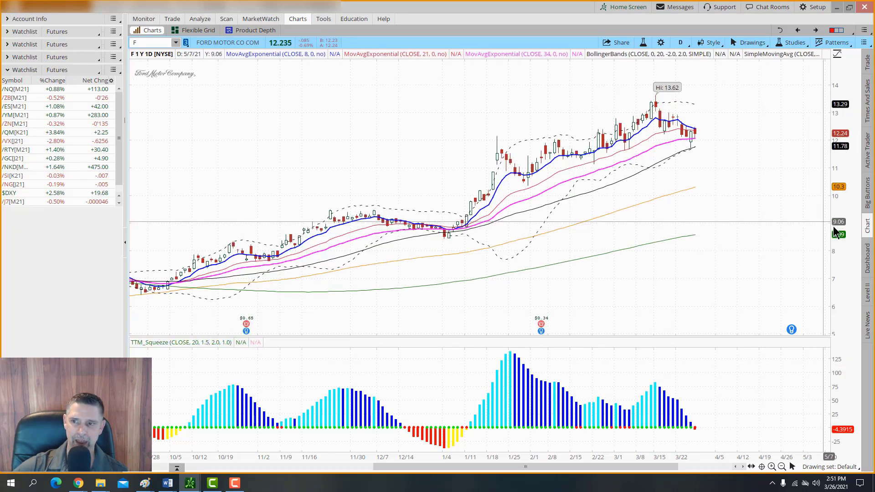
- Save the chart style as "Class Study Set without RAF Pro", including patterns and study set
left_click_drag(835, 217, 835, 211)
left_click_drag(847, 364, 846, 383)
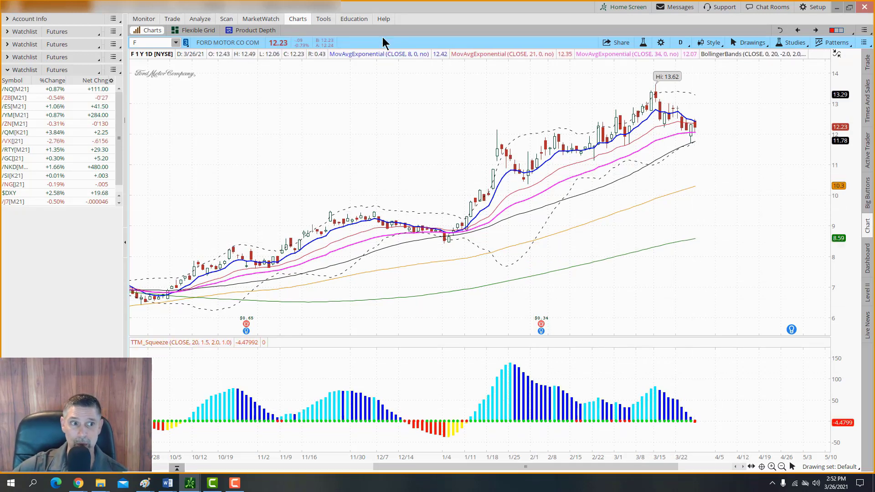
left_click(710, 43)
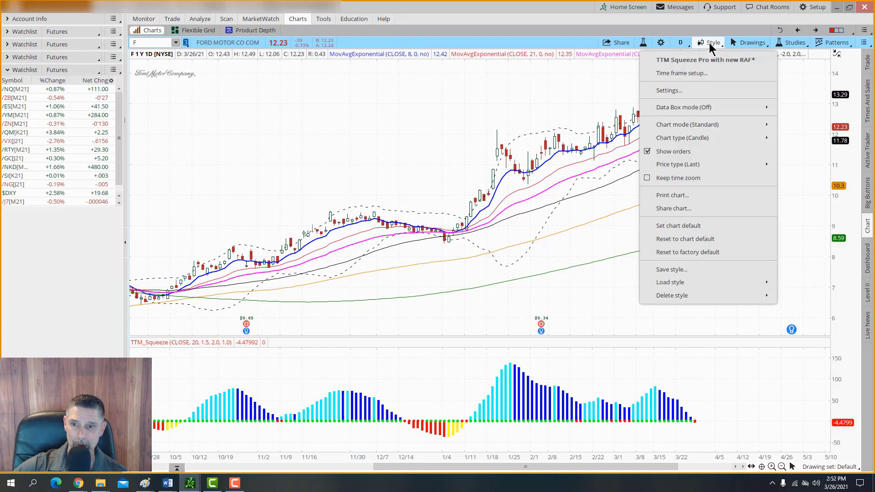
left_click(683, 276)
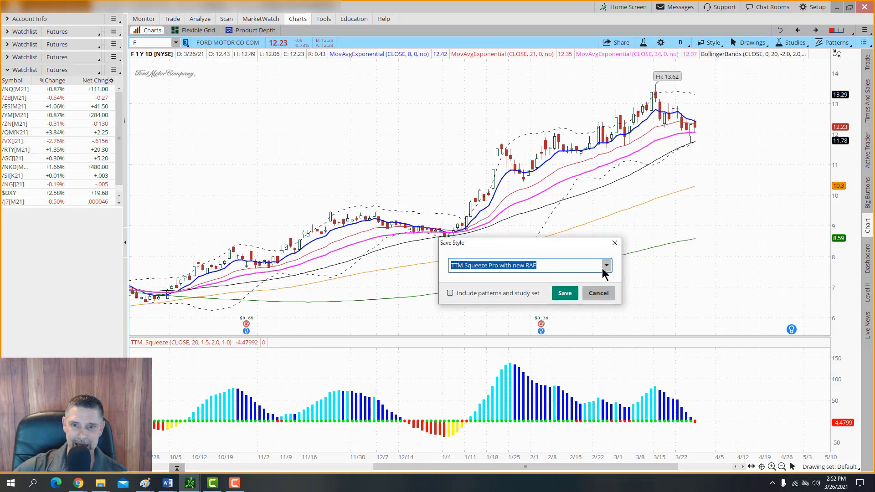
left_click(555, 266)
key("BackSpace")
key("BackSpace")
key("BackSpace")
key("BackSpace")
key("BackSpace")
key("BackSpace")
key("BackSpace")
key("BackSpace")
key("BackSpace")
key("BackSpace")
key("BackSpace")
key("BackSpace")
key("BackSpace")
key("BackSpace")
key("BackSpace")
key("BackSpace")
key("BackSpace")
key("BackSpace")
key("BackSpace")
key("BackSpace")
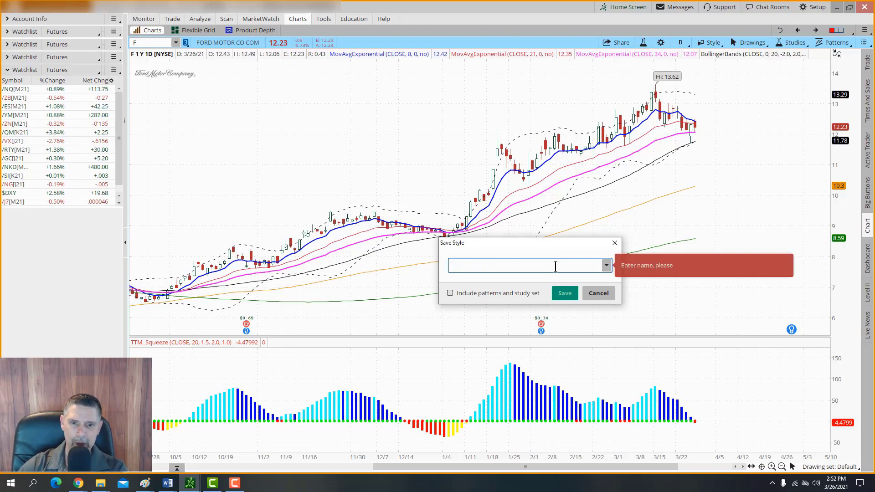
type("Class S")
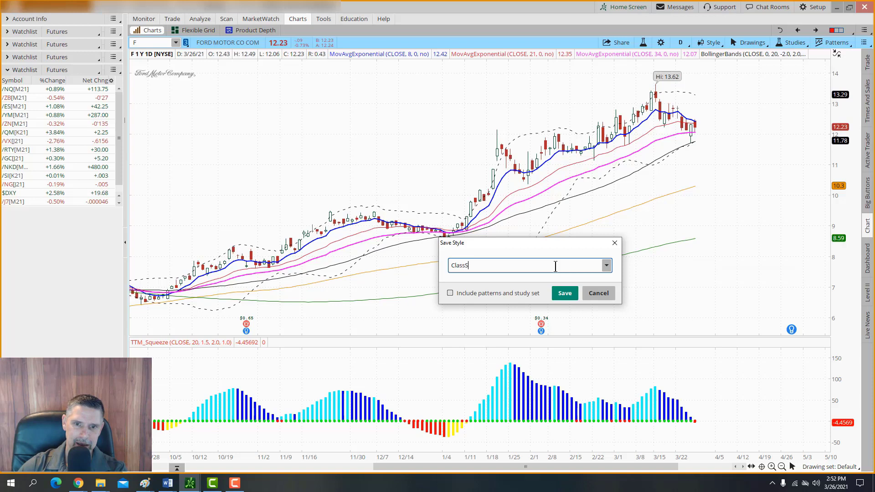
type("tudy ")
type("Set")
type(" eiht")
key("BackSpace")
key("BackSpace")
key("BackSpace")
type("without RAF Pro")
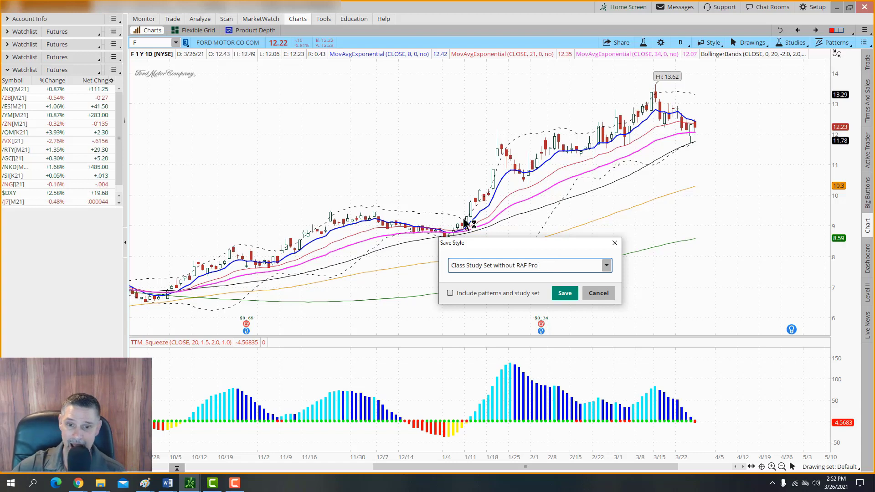
left_click(450, 293)
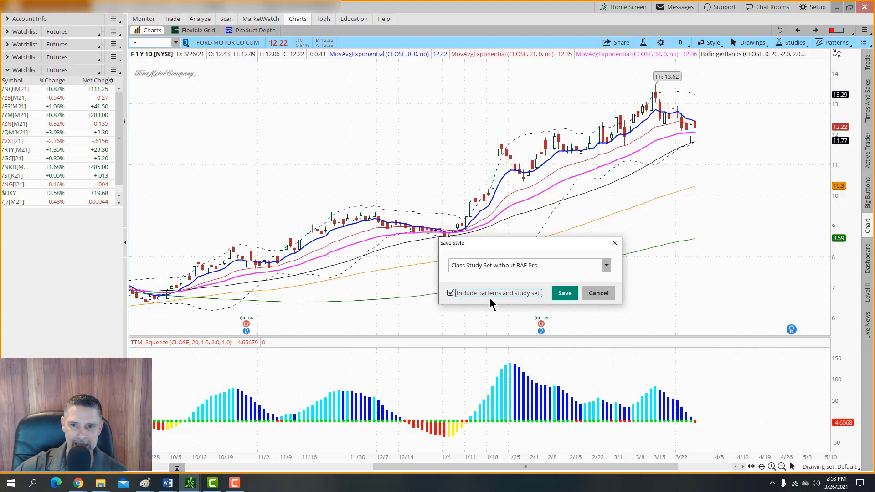
left_click(561, 297)
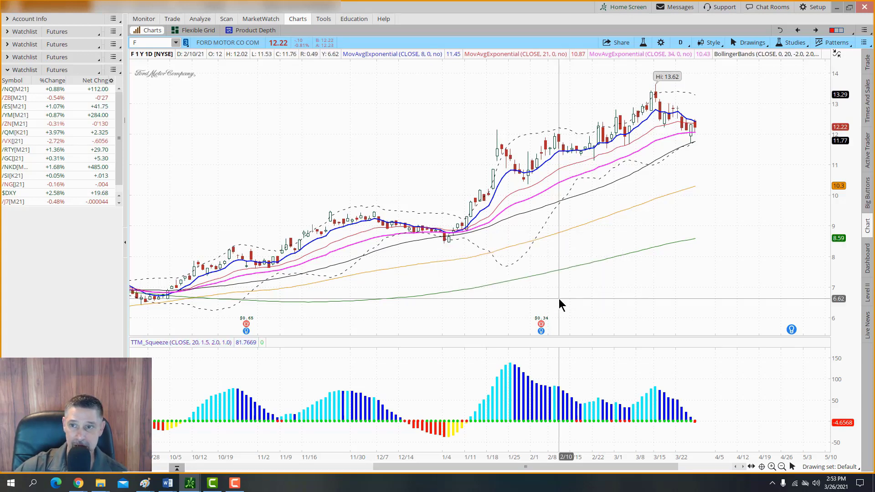
- Look up "Class Study Set without RAF Pro" among the saved styles available for loading
left_click(713, 44)
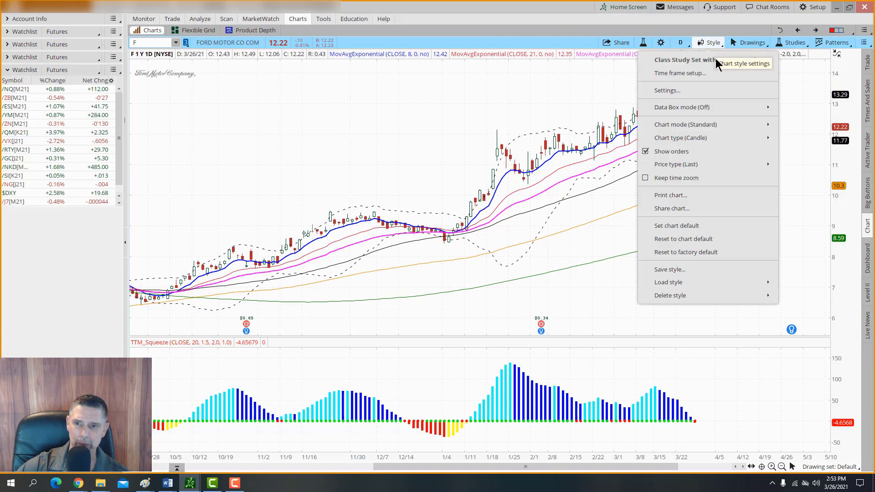
mouse_move(726, 284)
mouse_move(788, 285)
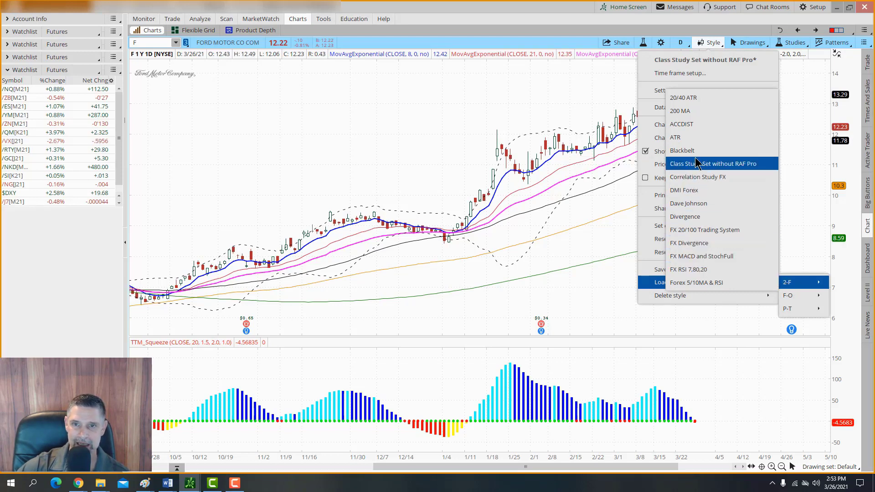
- Toggle the Ford daily chart between its maximized view and the three-chart grid, ending on the grid
left_click(436, 46)
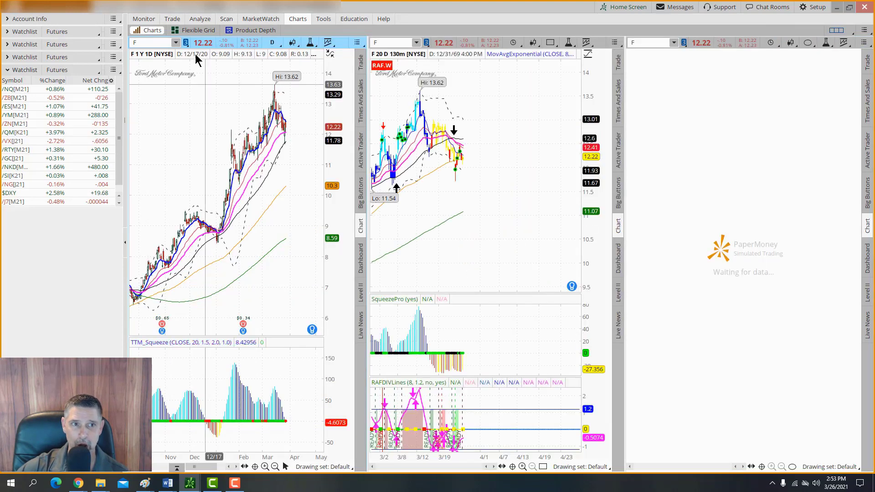
right_click(244, 98)
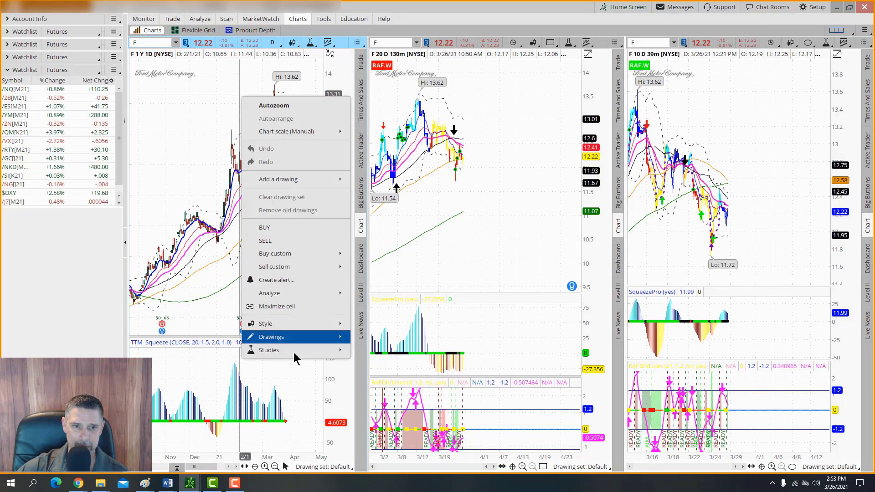
left_click(288, 310)
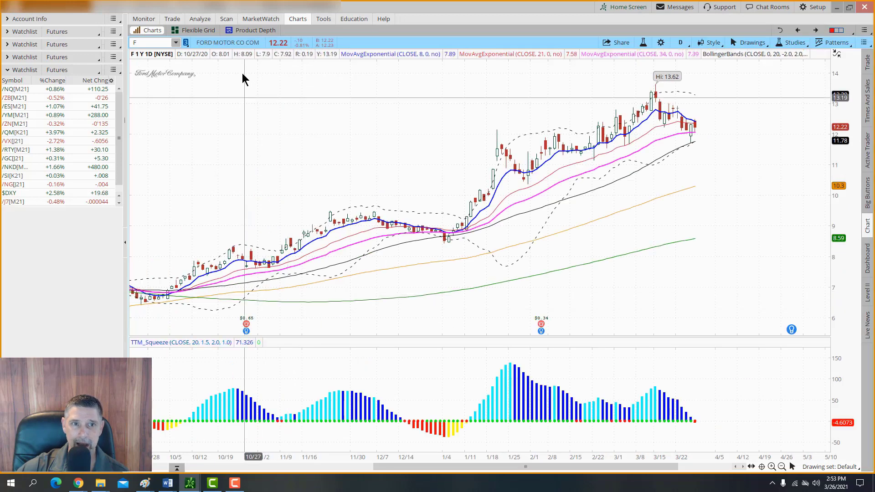
double_click(229, 45)
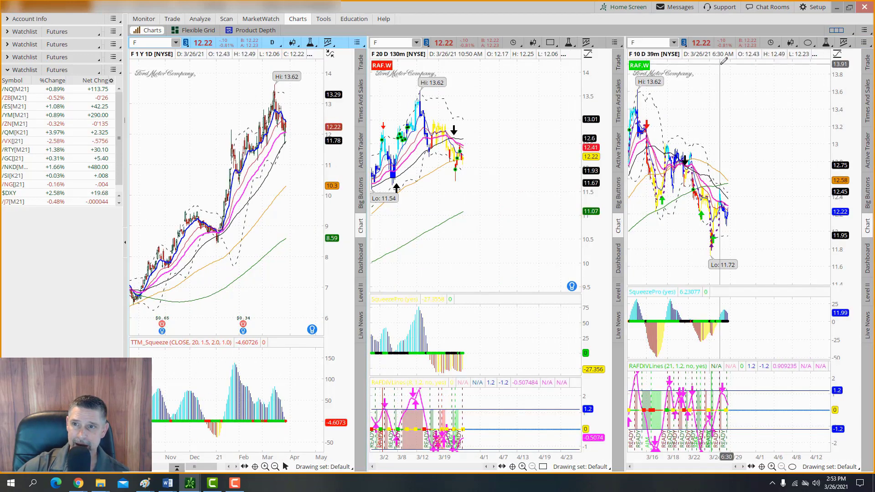
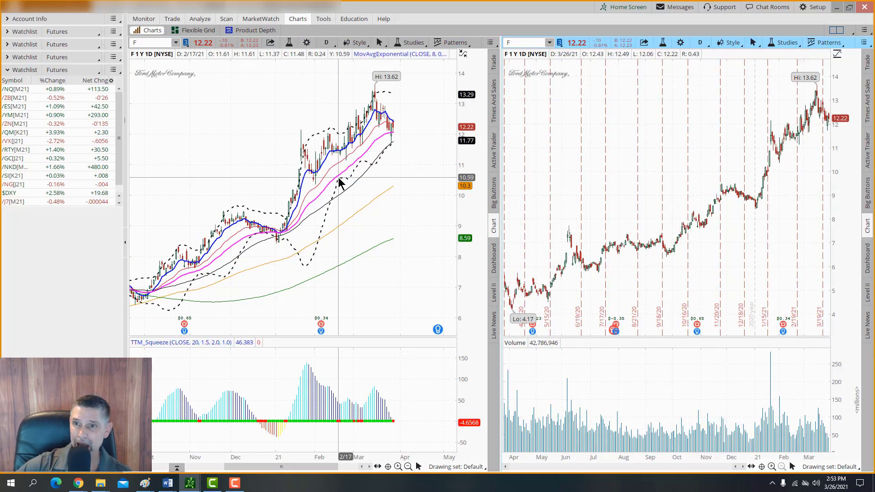
- Load the saved style "Class Study Set without RAF Pro" onto the second Ford chart of the two-chart grid
left_click(729, 44)
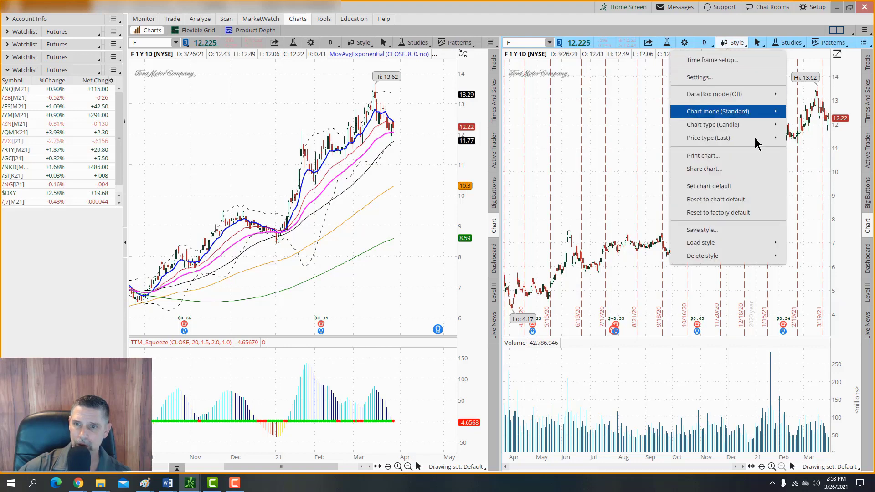
mouse_move(772, 253)
mouse_move(807, 253)
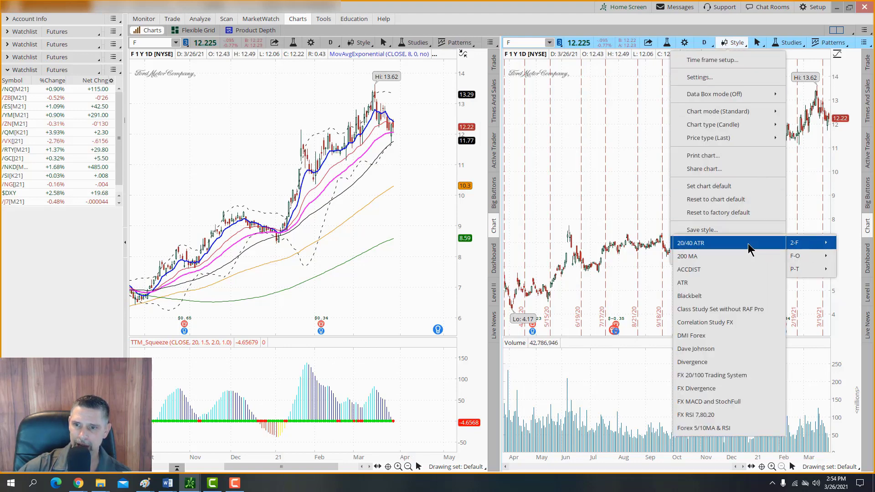
left_click(715, 314)
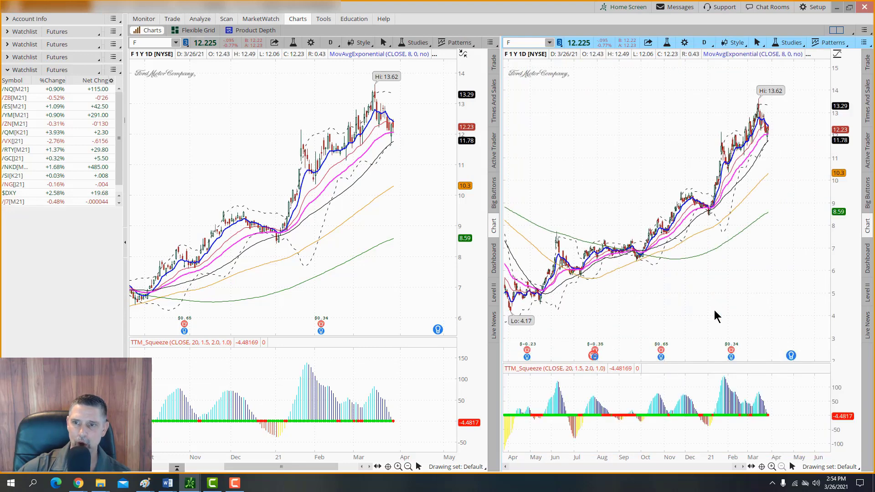
scroll(676, 102, "up", 3)
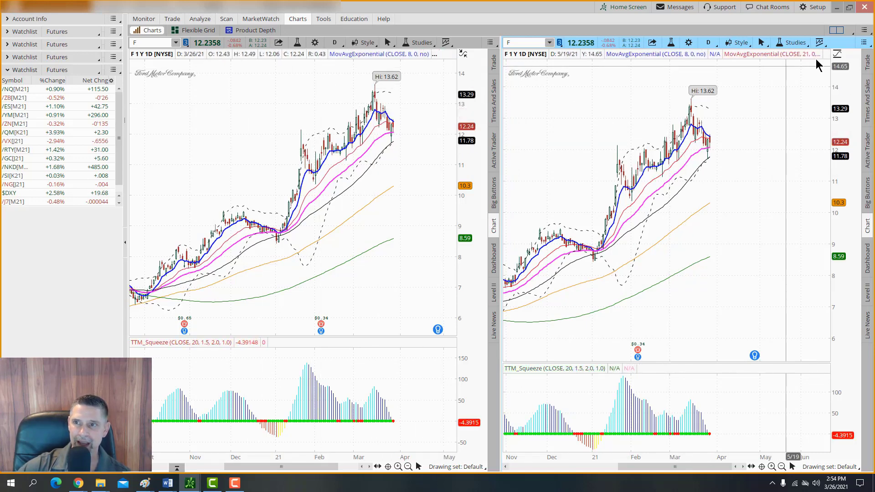
- Maximize the first Ford chart of the two-chart grid
left_click(837, 31)
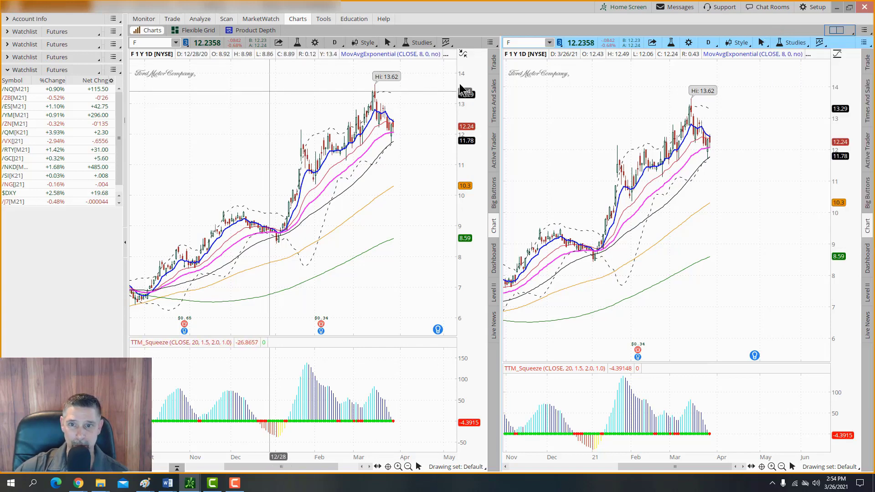
right_click(241, 92)
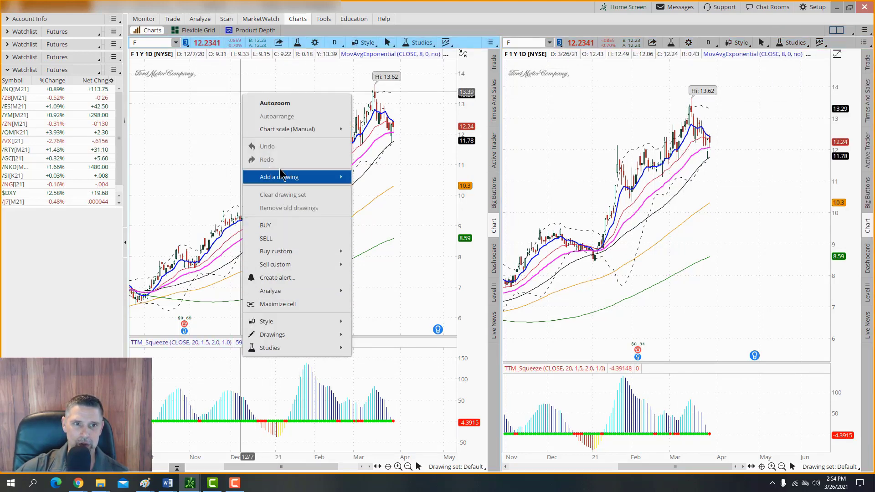
left_click(293, 304)
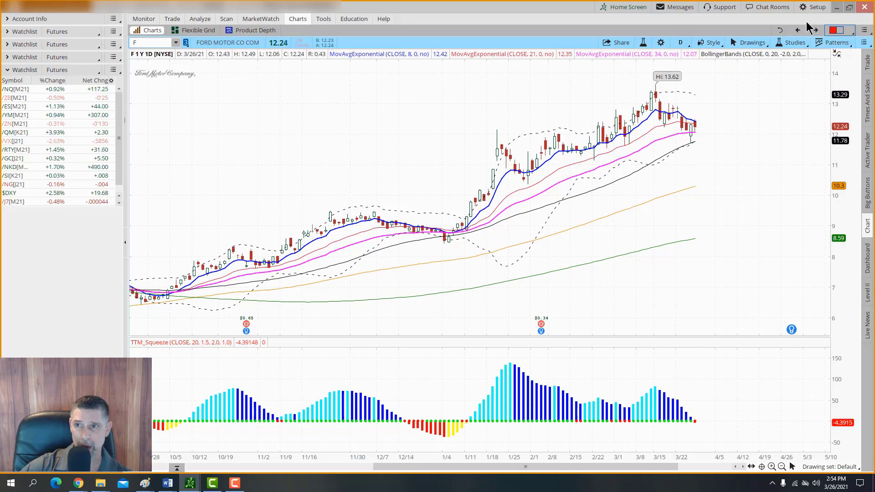
- Save the current workspace as "Class Workshape without RAF Pro"
left_click(813, 7)
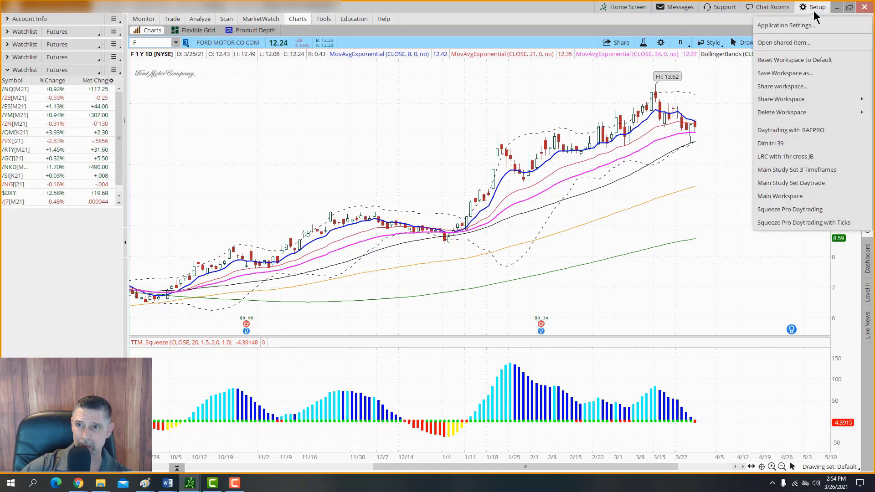
left_click(785, 74)
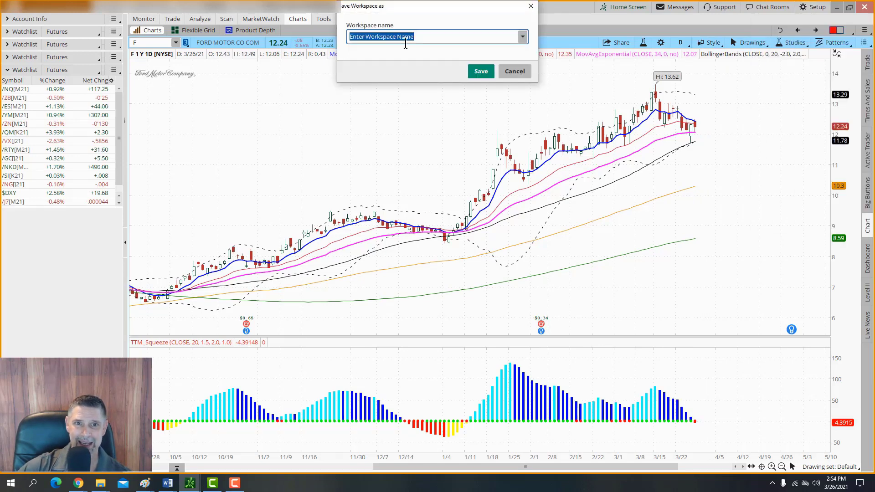
type("Class Workshap")
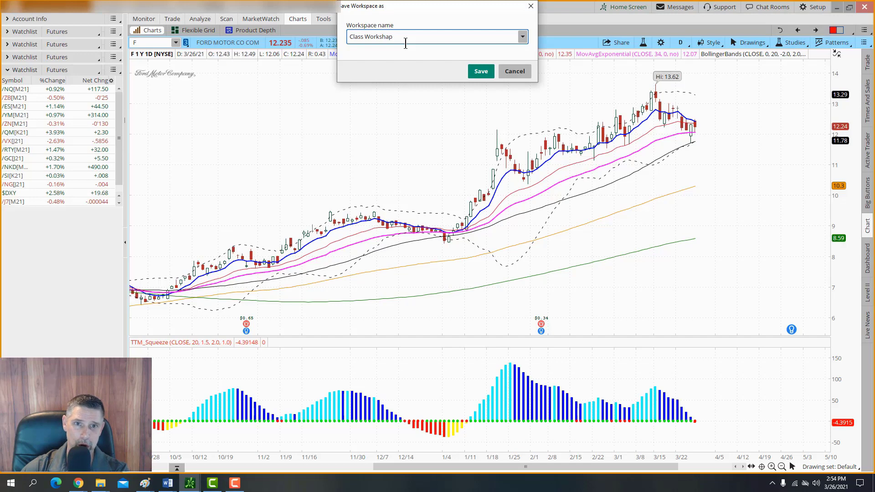
type("thout RAF Pro")
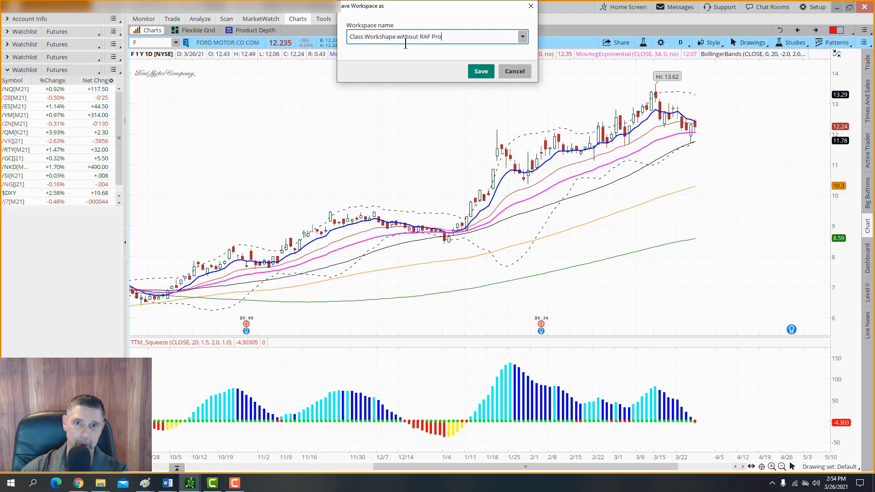
left_click(483, 74)
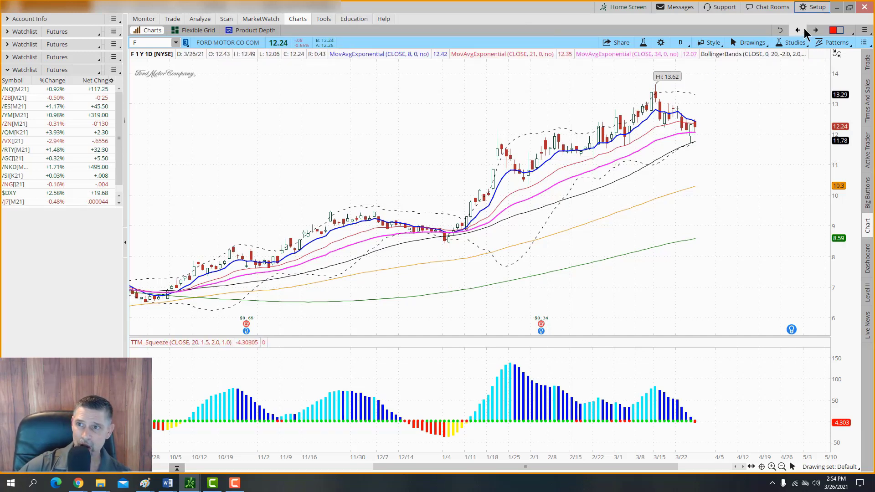
- Check the saved workspaces for "Class Workshape without RAF Pro" and lower the divider above the TTM_Squeeze pane slightly
left_click(812, 8)
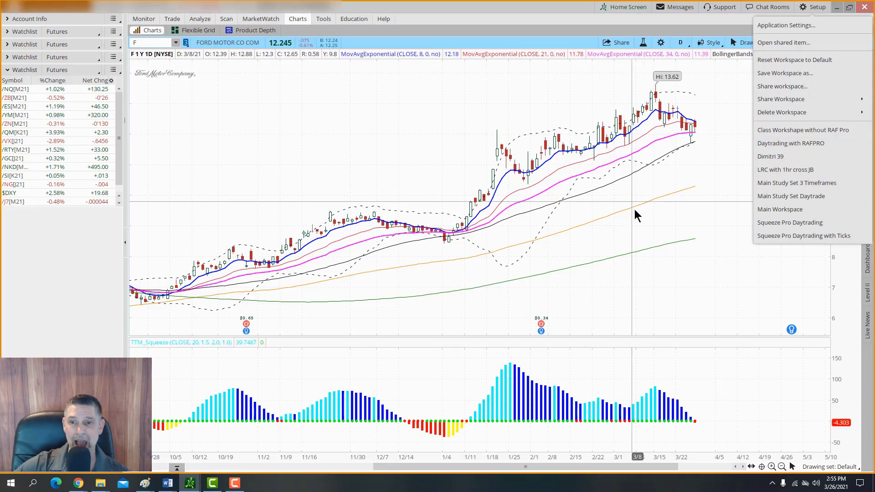
left_click(765, 336)
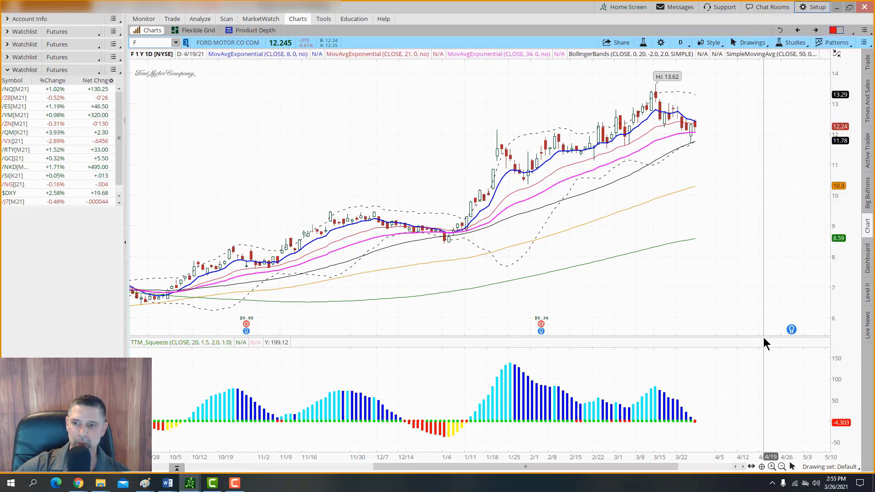
left_click_drag(765, 338, 767, 341)
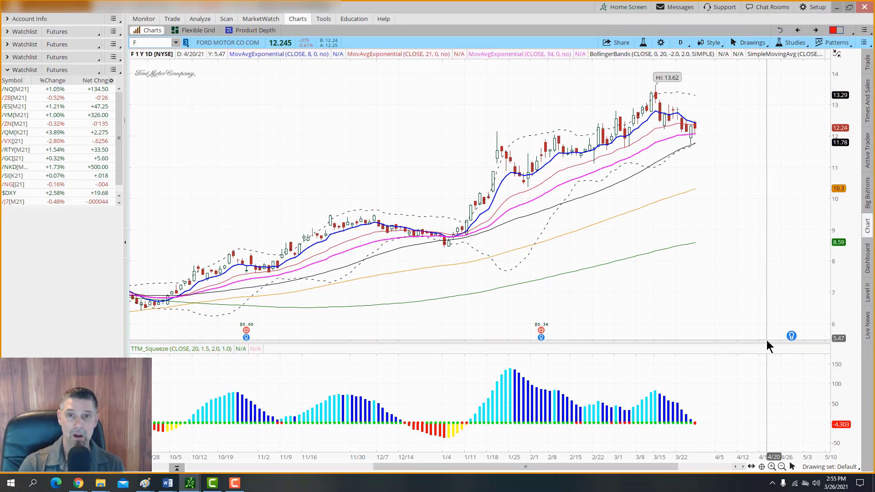